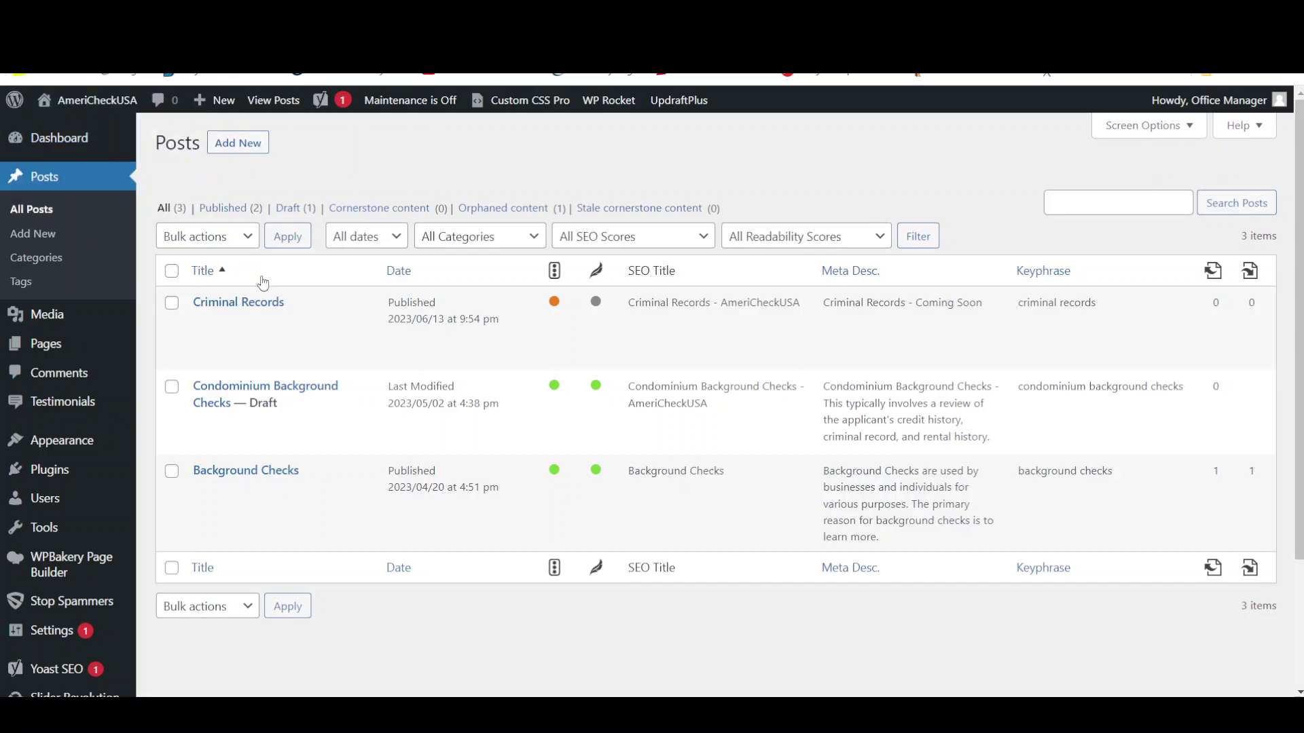
Step: Open the Background Checks post for editing and scroll down to the Yoast SEO Premium box
{"action": "mouse_move", "coordinate": [253, 391]}
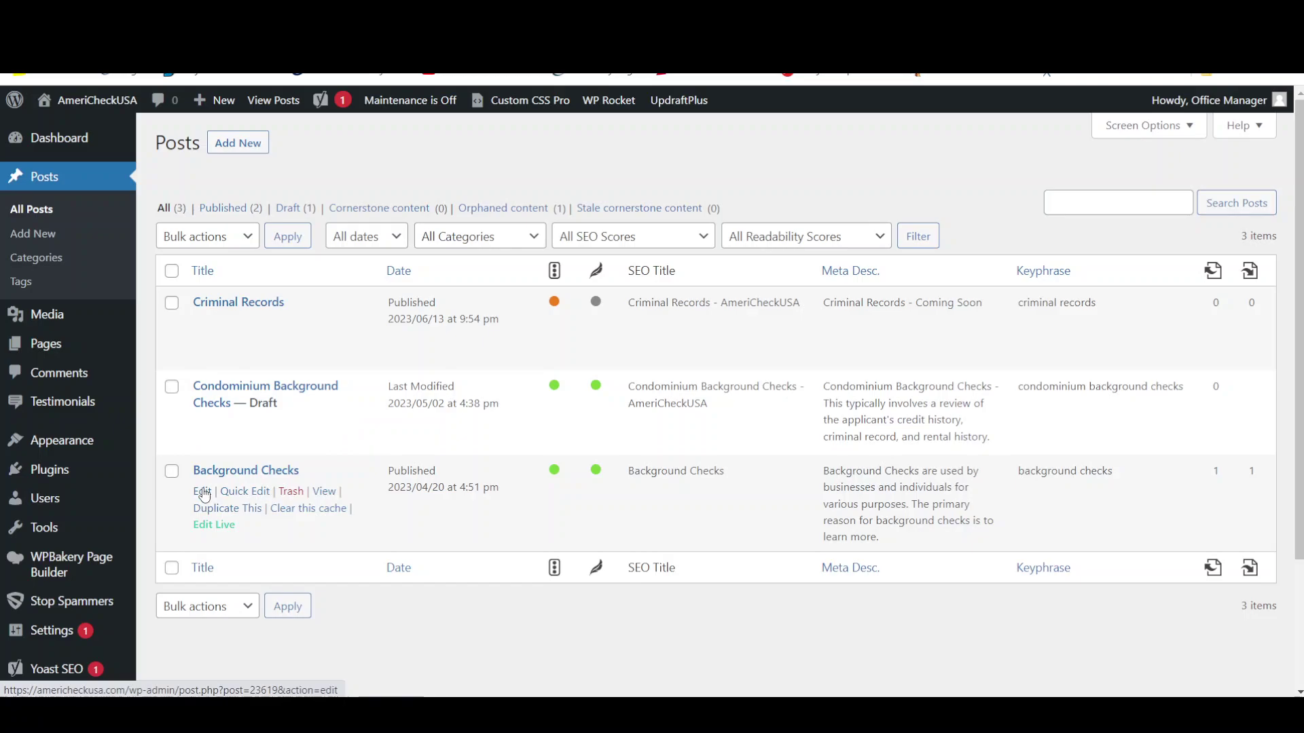
{"action": "left_click", "coordinate": [203, 491]}
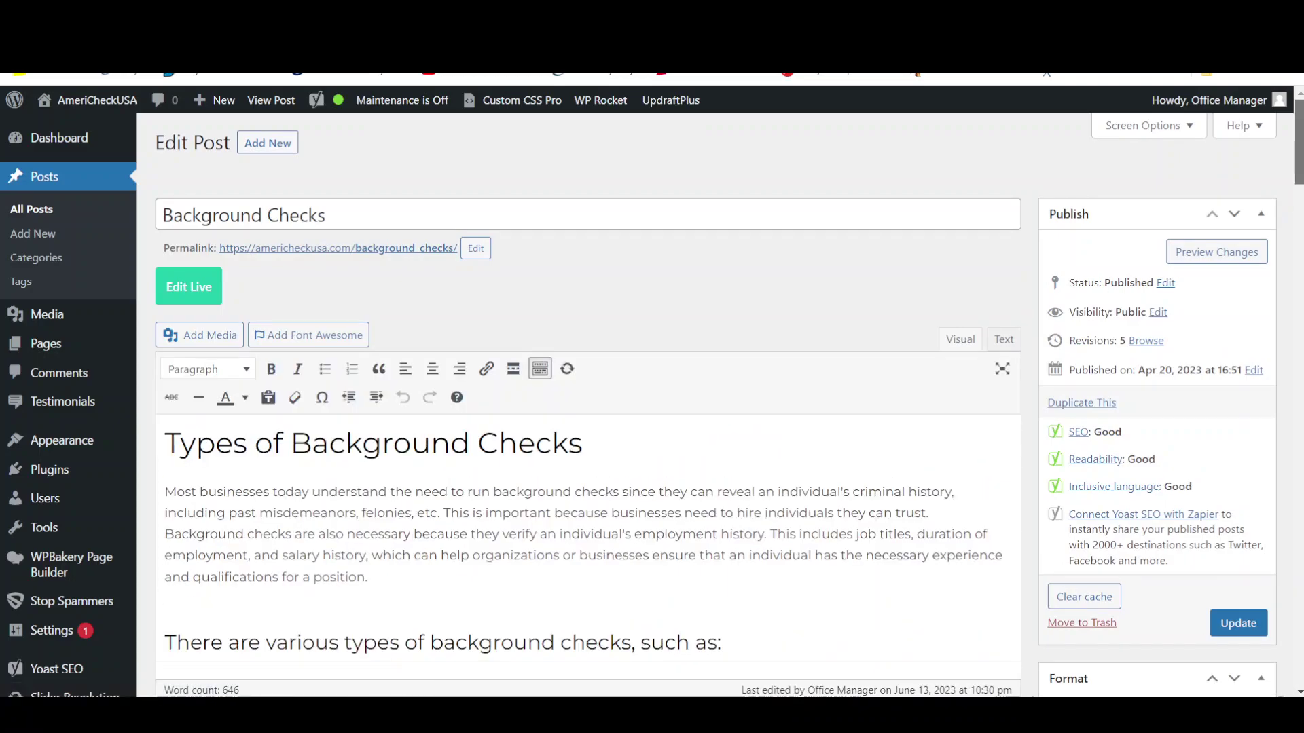
{"action": "scroll", "coordinate": [1271, 316], "scroll_direction": "down", "scroll_amount": 20}
{"action": "scroll", "coordinate": [1271, 316], "scroll_direction": "down", "scroll_amount": 20}
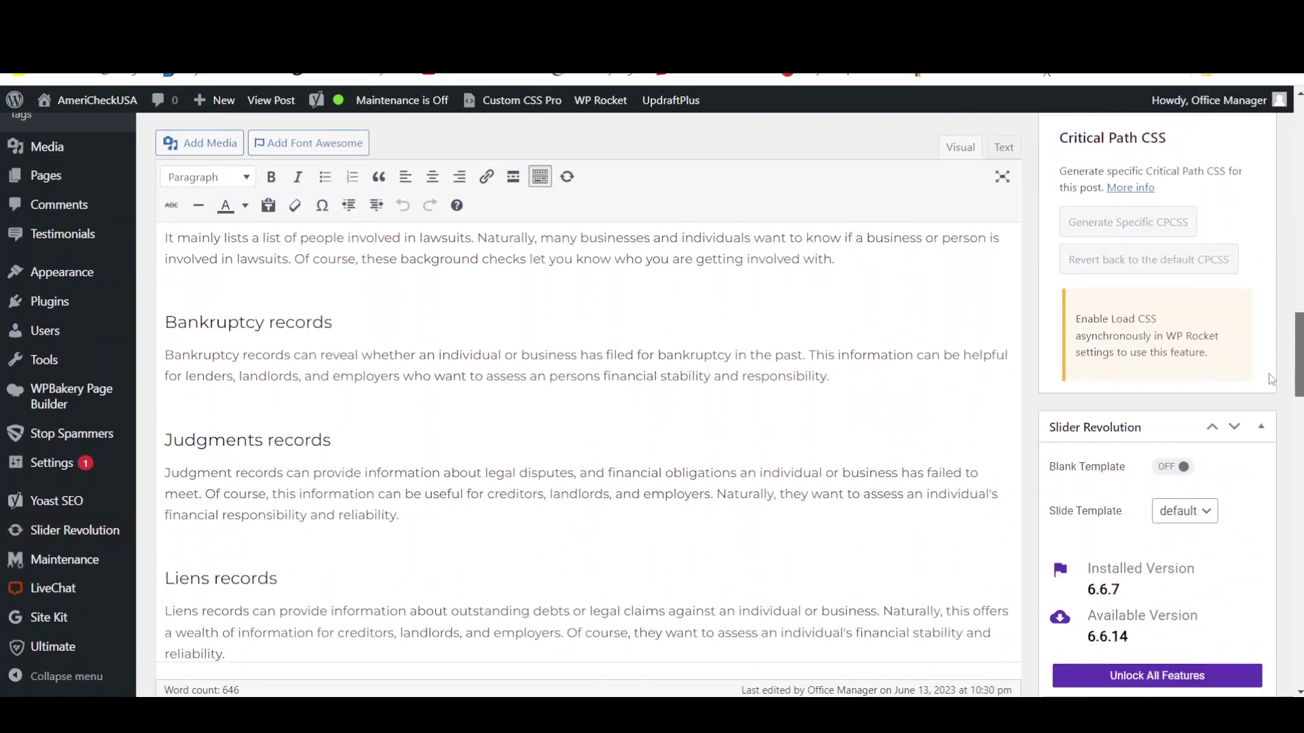
{"action": "scroll", "coordinate": [1272, 487], "scroll_direction": "down", "scroll_amount": 10}
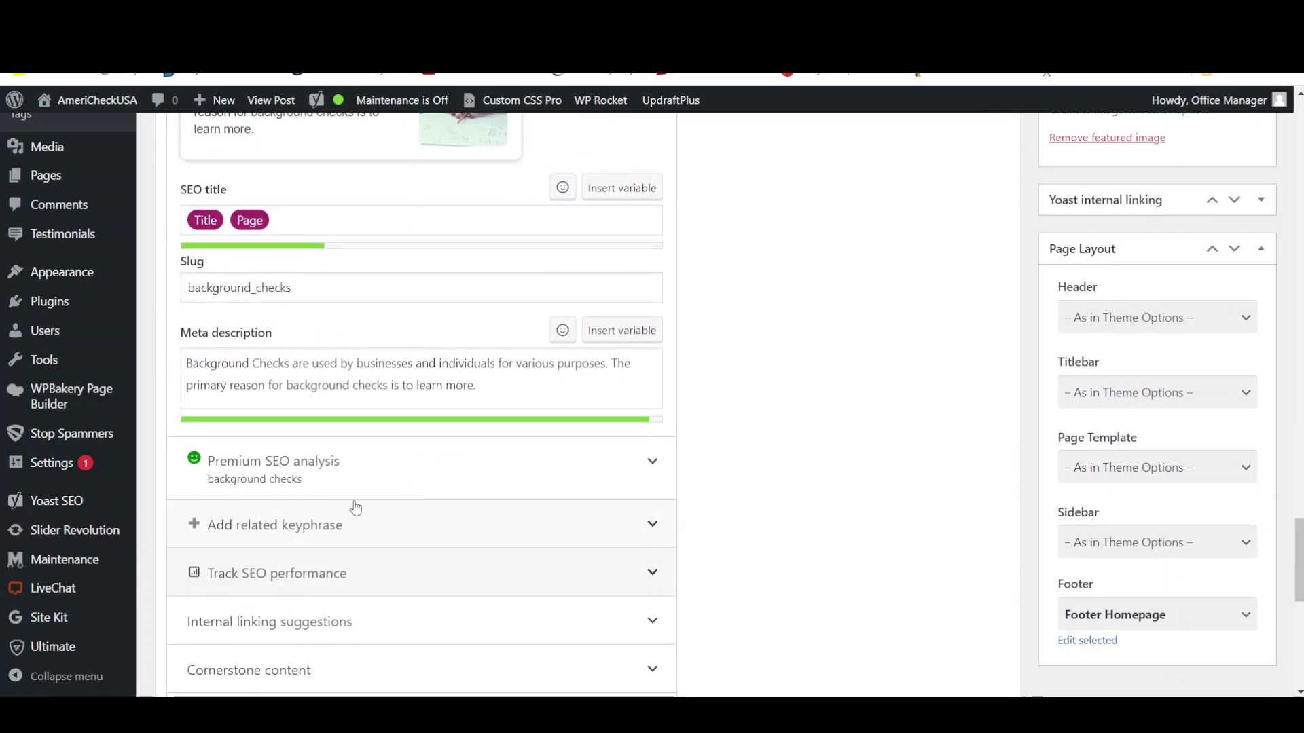
Step: Expand Premium SEO analysis and review its 17 good results for 'background checks'
{"action": "left_click", "coordinate": [290, 466]}
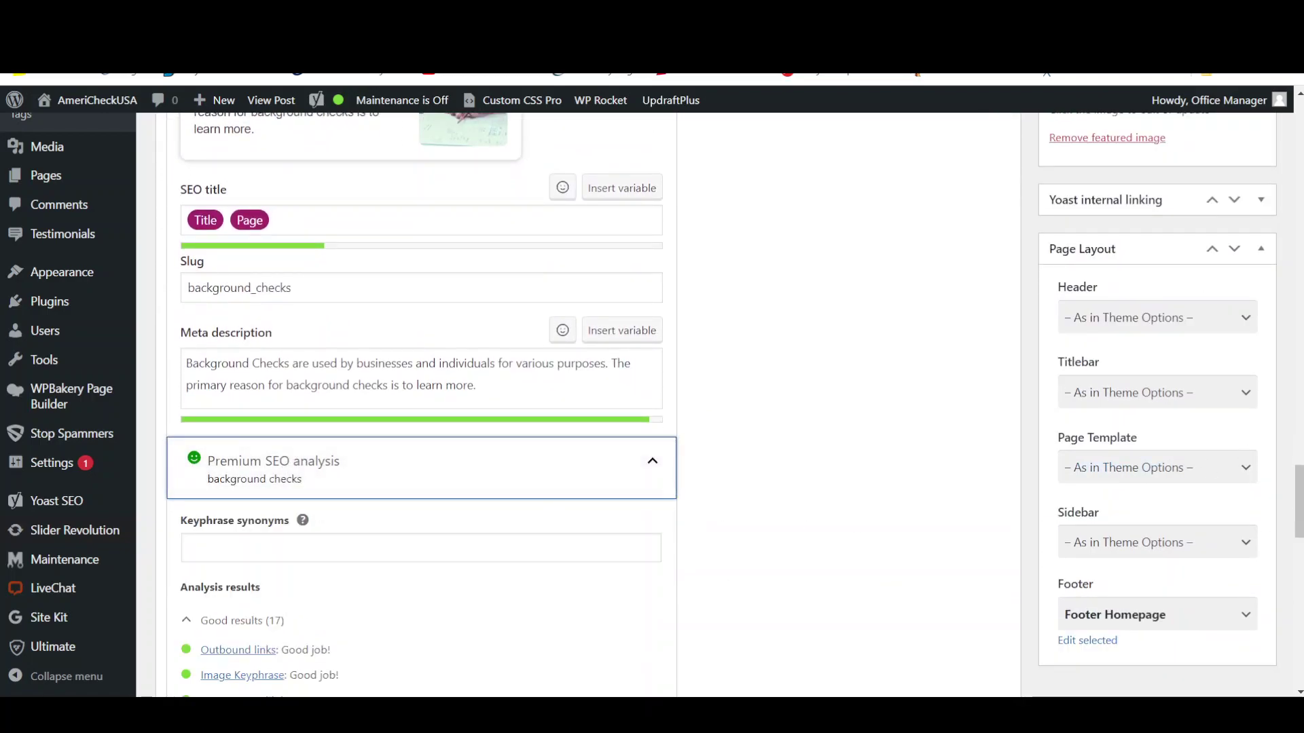
{"action": "scroll", "coordinate": [1298, 523], "scroll_direction": "down", "scroll_amount": 5}
{"action": "left_click_drag", "start_coordinate": [1299, 523], "coordinate": [1298, 535]}
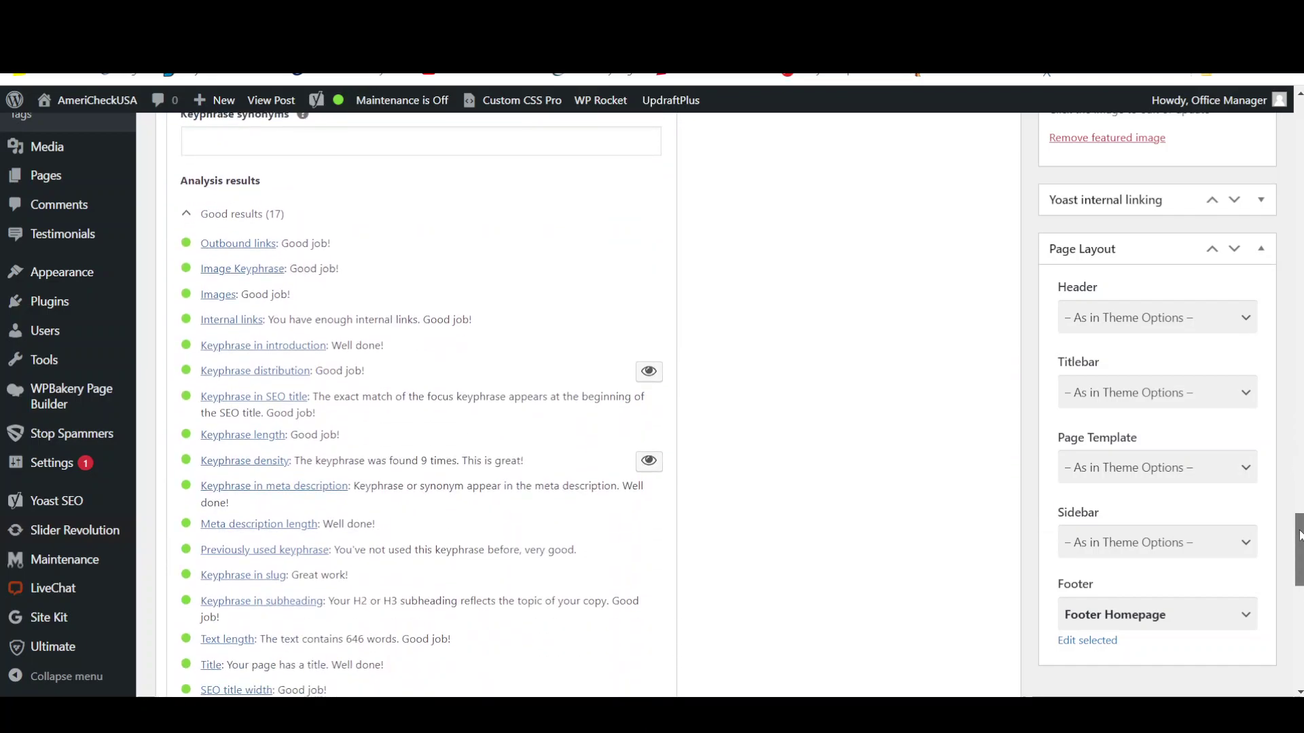
{"action": "left_click_drag", "start_coordinate": [1299, 534], "coordinate": [1299, 542]}
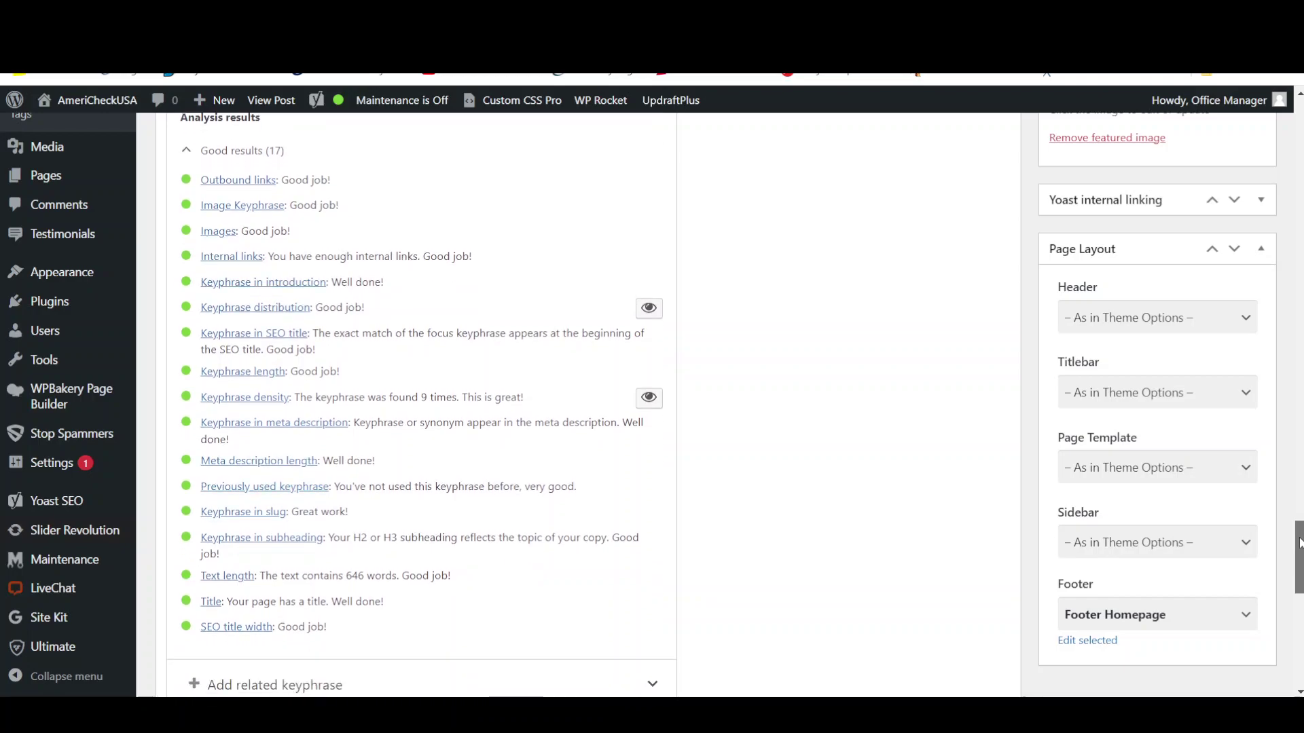
{"action": "left_click_drag", "start_coordinate": [1299, 541], "coordinate": [1299, 420]}
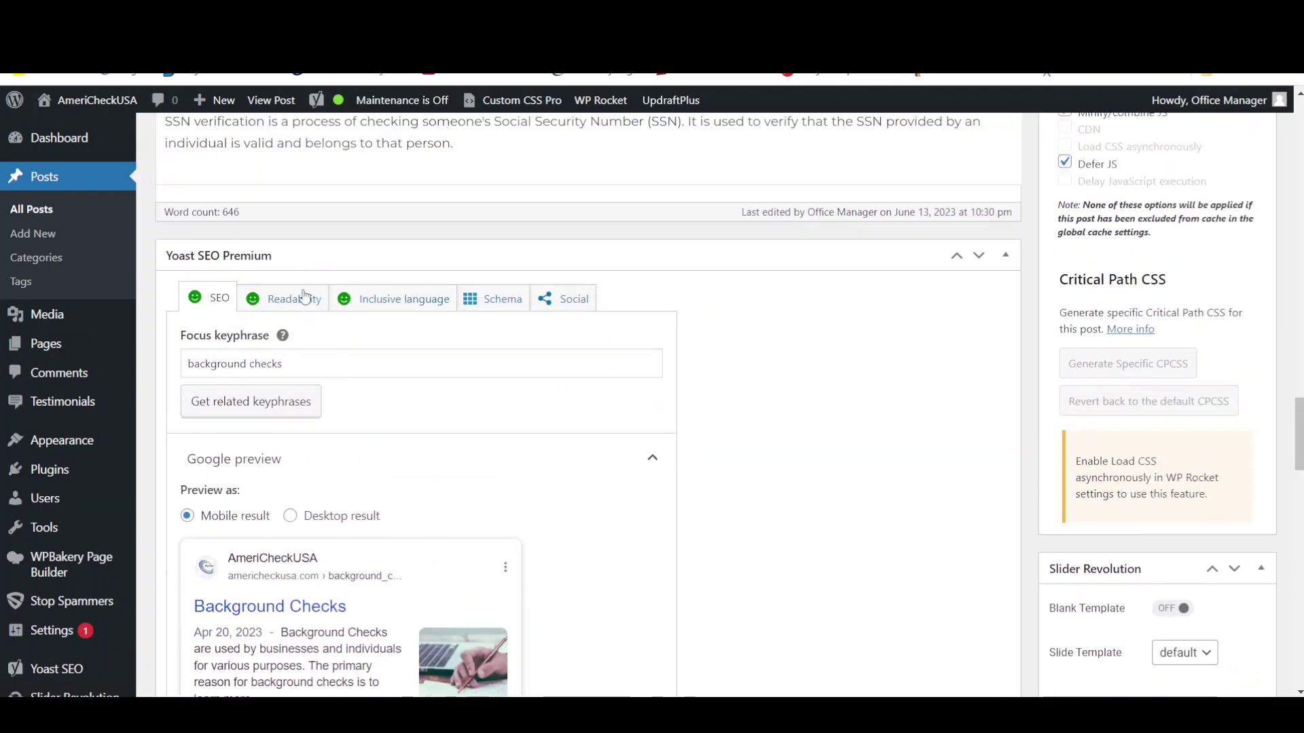
Step: Show the Readability tab, listing 7 good results such as passive voice and transition words
{"action": "left_click", "coordinate": [272, 302]}
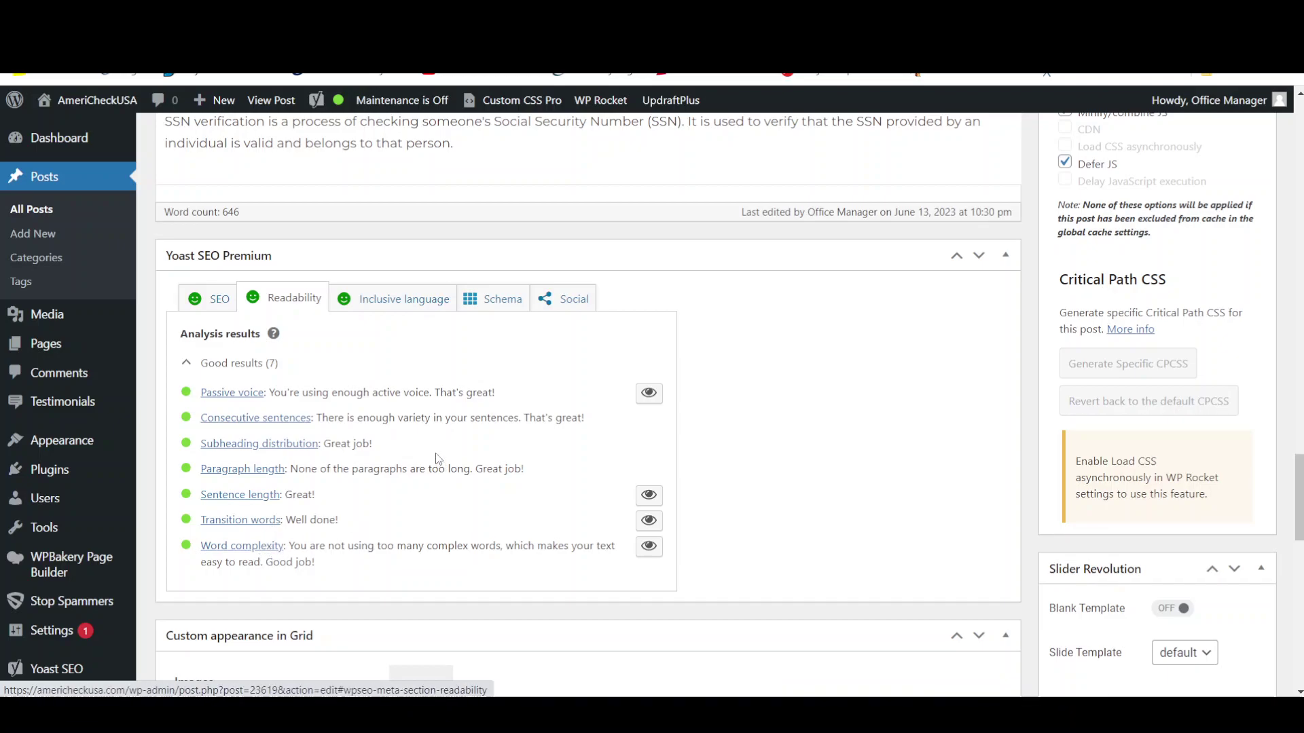
Step: Show the Inclusive language tab, which rates the post Good with no non-inclusive phrases
{"action": "left_click", "coordinate": [381, 304]}
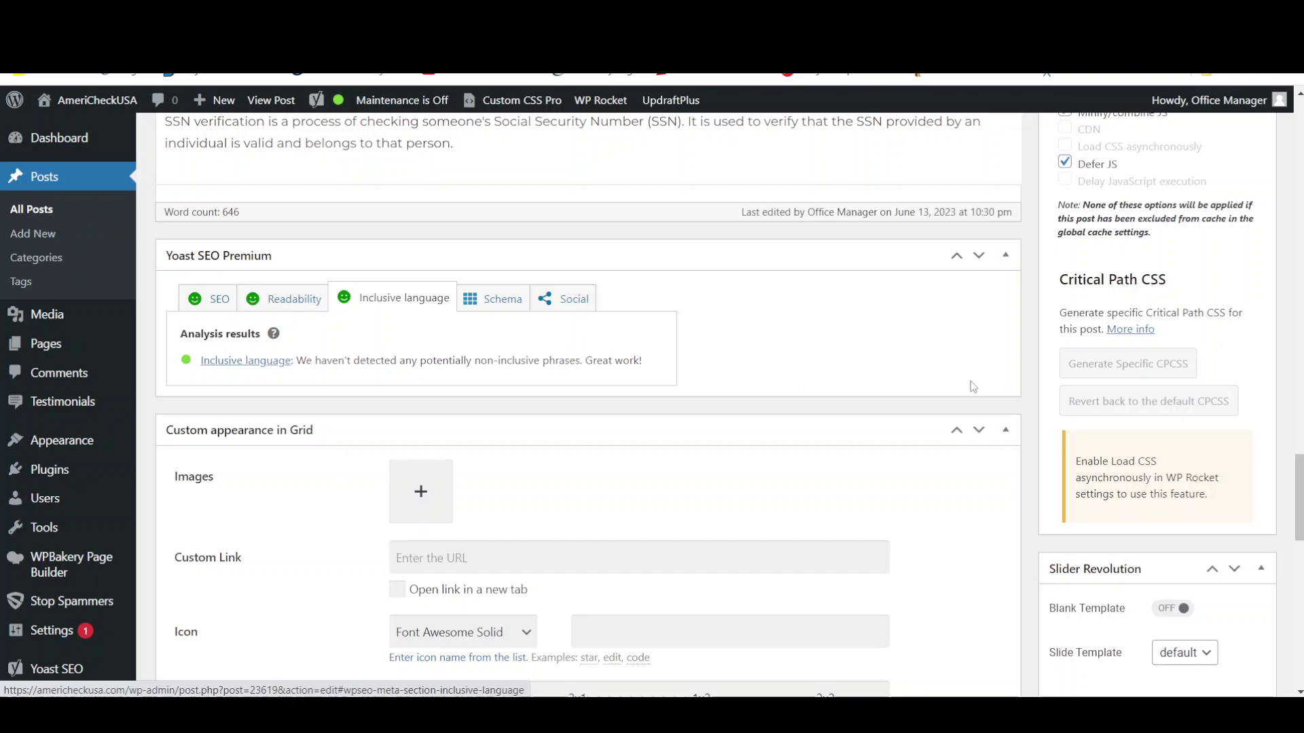
{"action": "left_click_drag", "start_coordinate": [1299, 490], "coordinate": [1299, 171]}
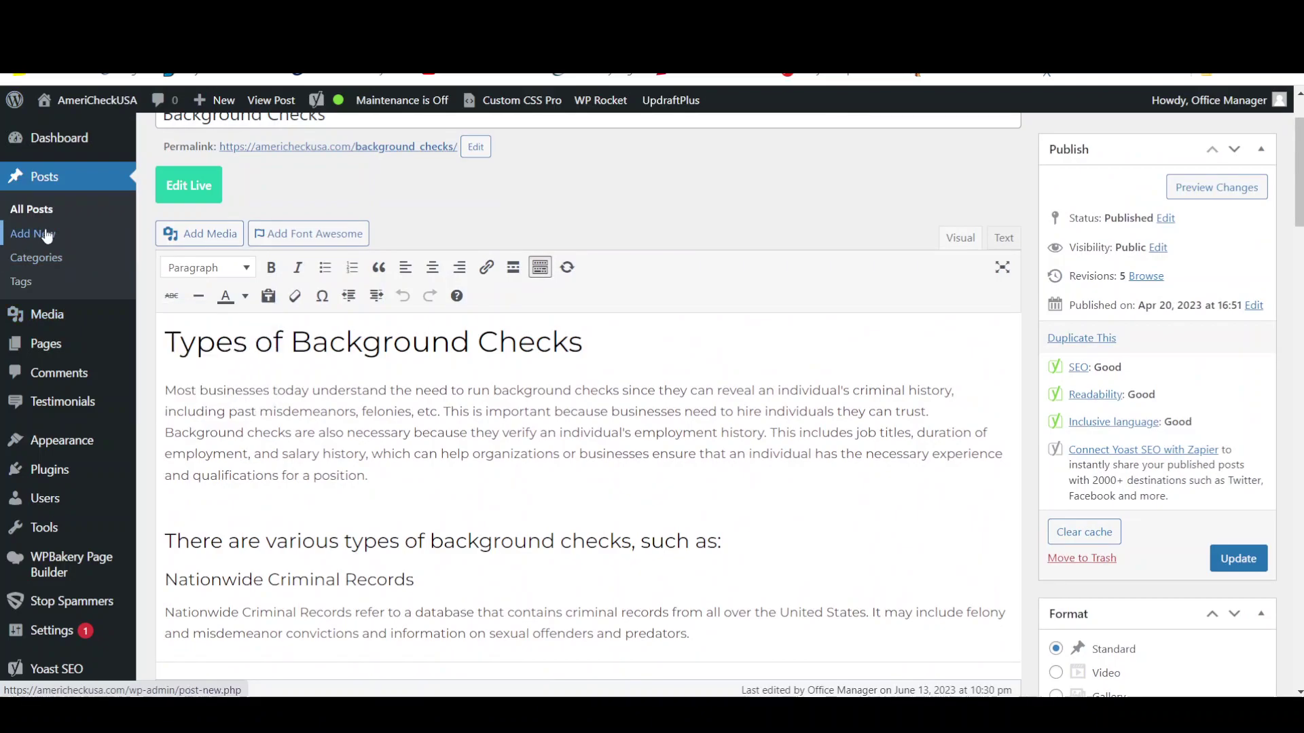
Step: Open the Condominium Background Checks draft from All Posts and select its focus keyphrase
{"action": "left_click", "coordinate": [39, 231]}
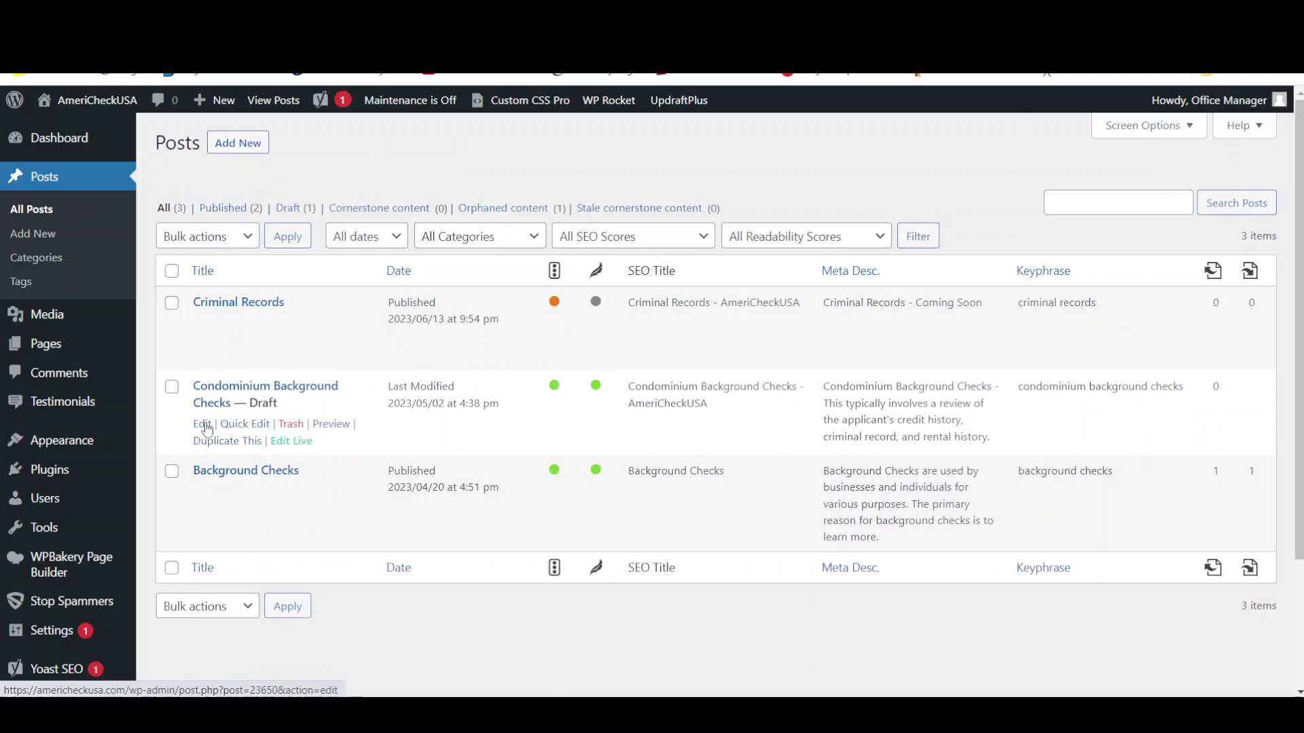
{"action": "left_click", "coordinate": [207, 426]}
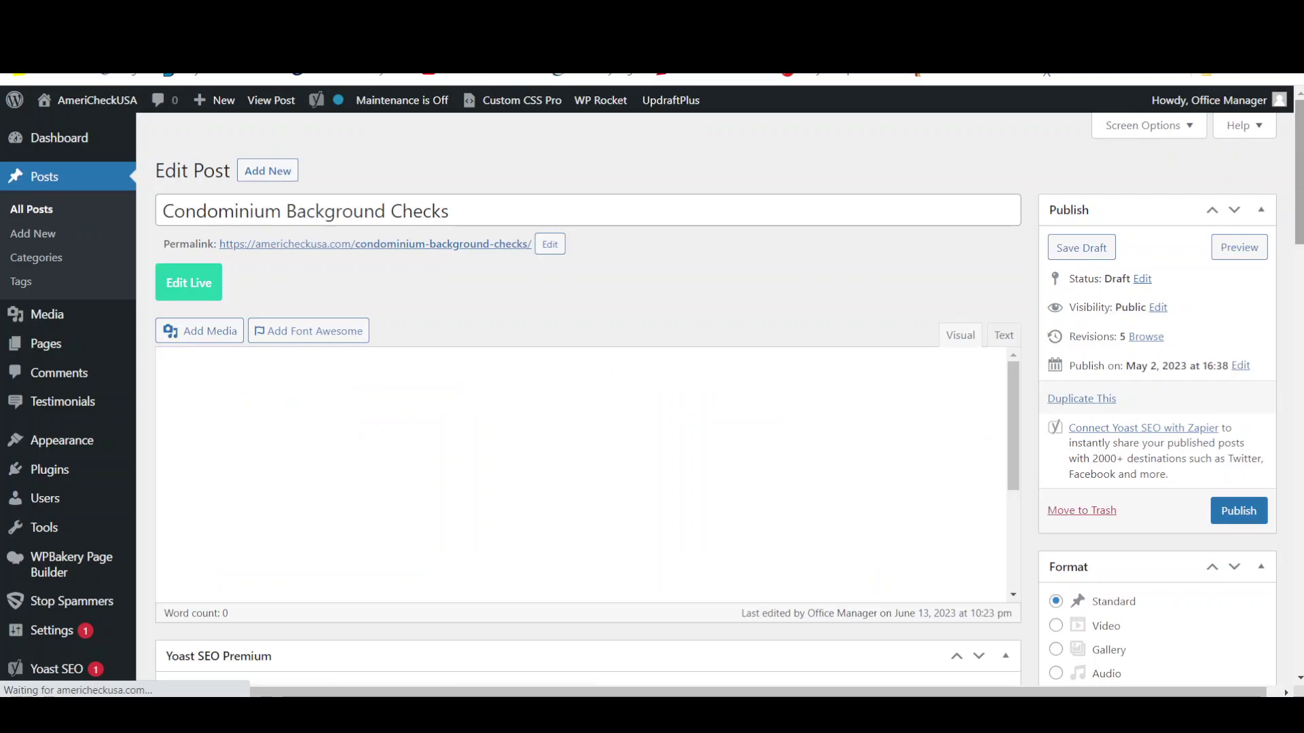
{"action": "scroll", "coordinate": [1286, 355], "scroll_direction": "down", "scroll_amount": 15}
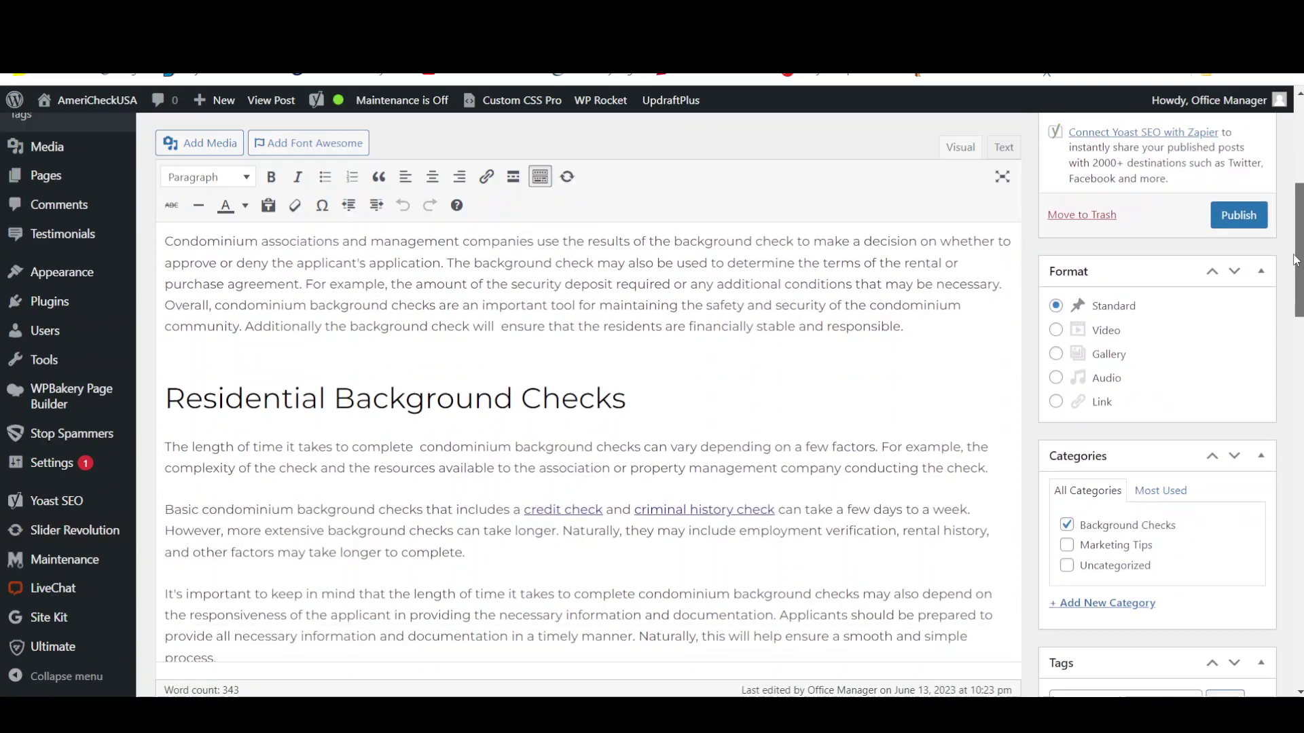
{"action": "scroll", "coordinate": [1285, 355], "scroll_direction": "down", "scroll_amount": 2}
{"action": "left_click_drag", "start_coordinate": [372, 301], "coordinate": [180, 311]}
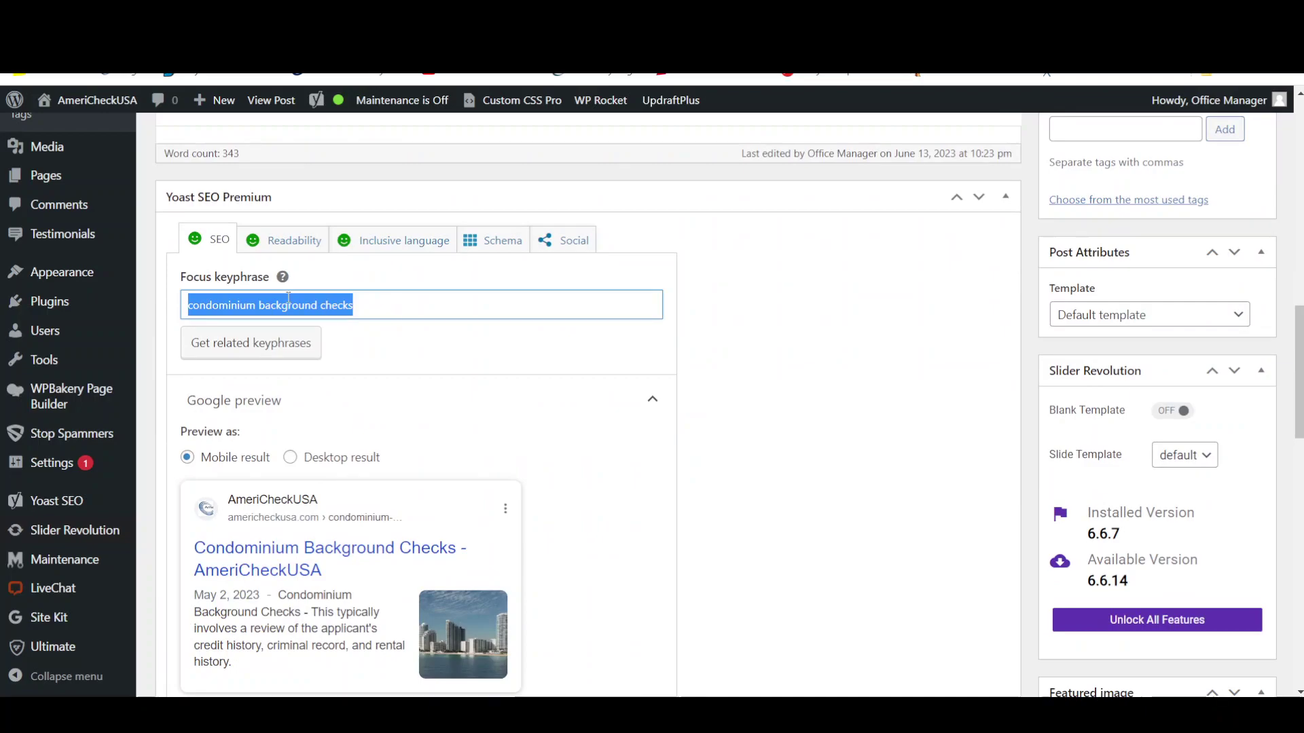
Step: Expand Premium SEO analysis for 'condominium background checks' and scroll through the results
{"action": "left_click_drag", "start_coordinate": [1293, 372], "coordinate": [1294, 492]}
{"action": "left_click", "coordinate": [342, 445]}
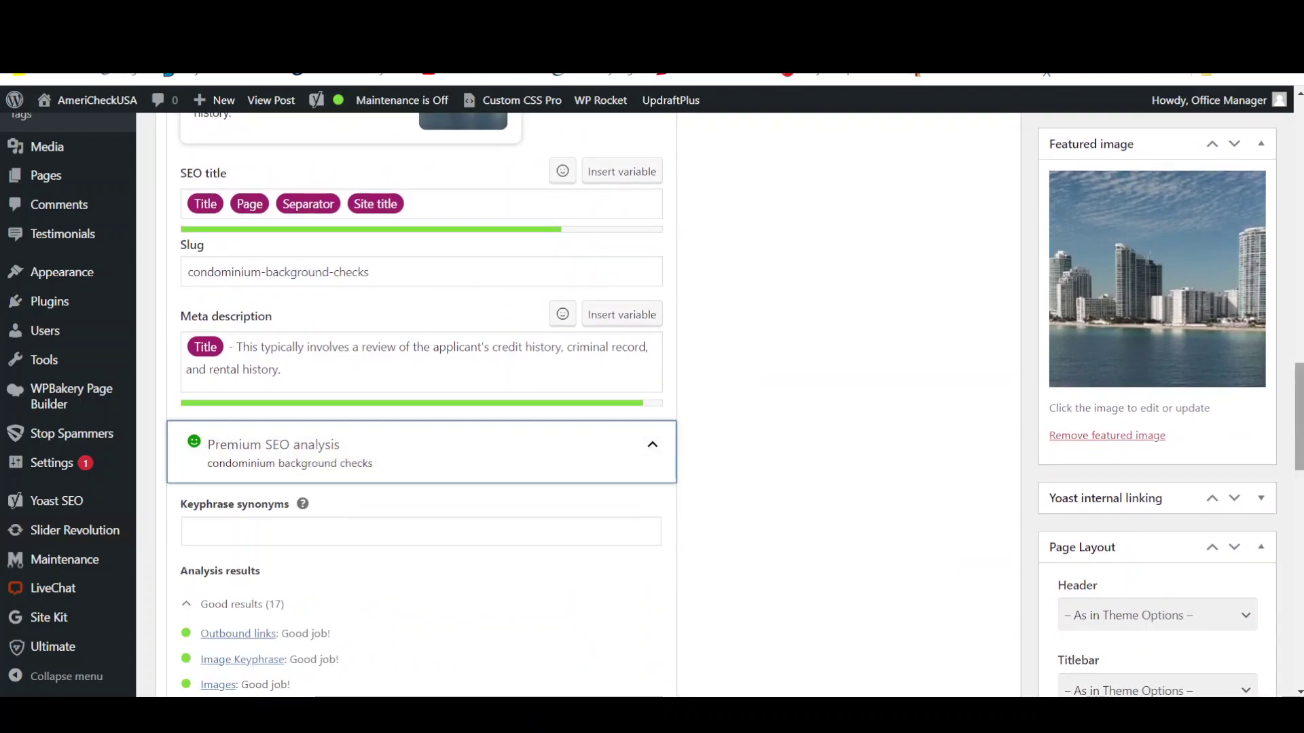
{"action": "left_click_drag", "start_coordinate": [1301, 430], "coordinate": [1299, 512]}
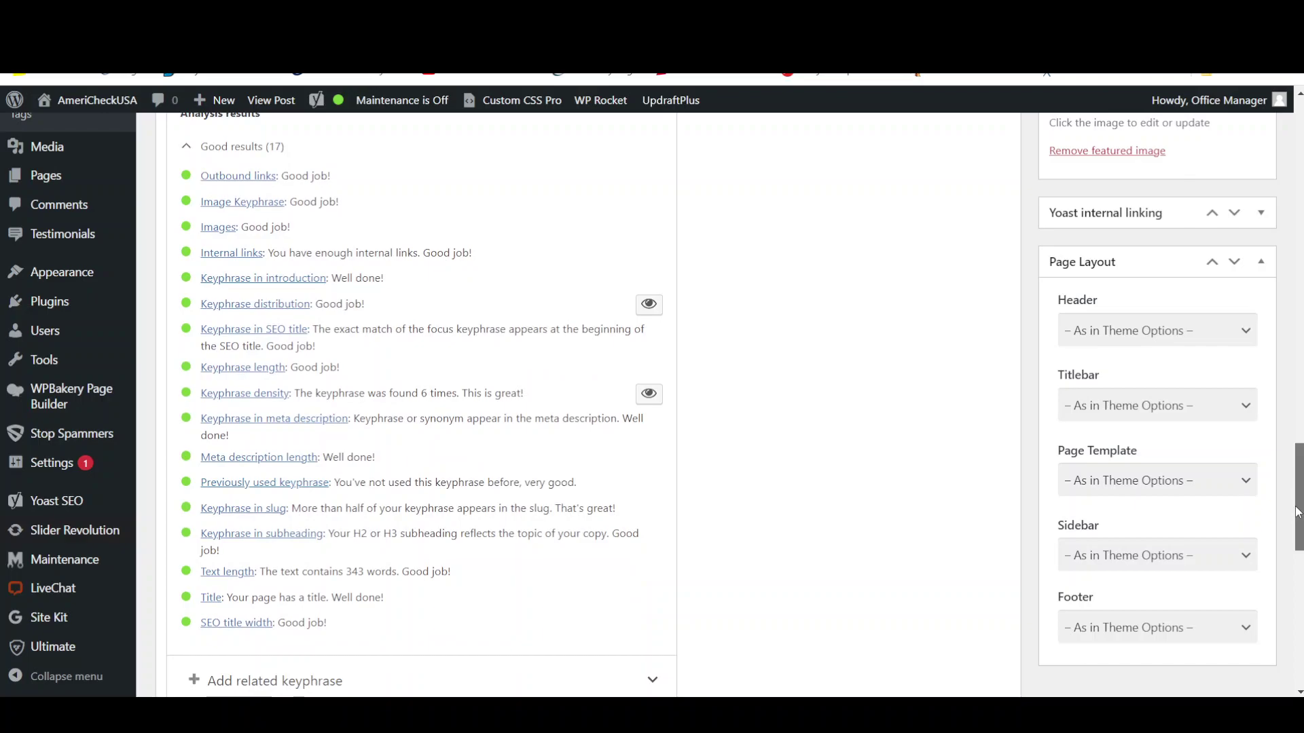
{"action": "left_click_drag", "start_coordinate": [1299, 512], "coordinate": [1298, 322]}
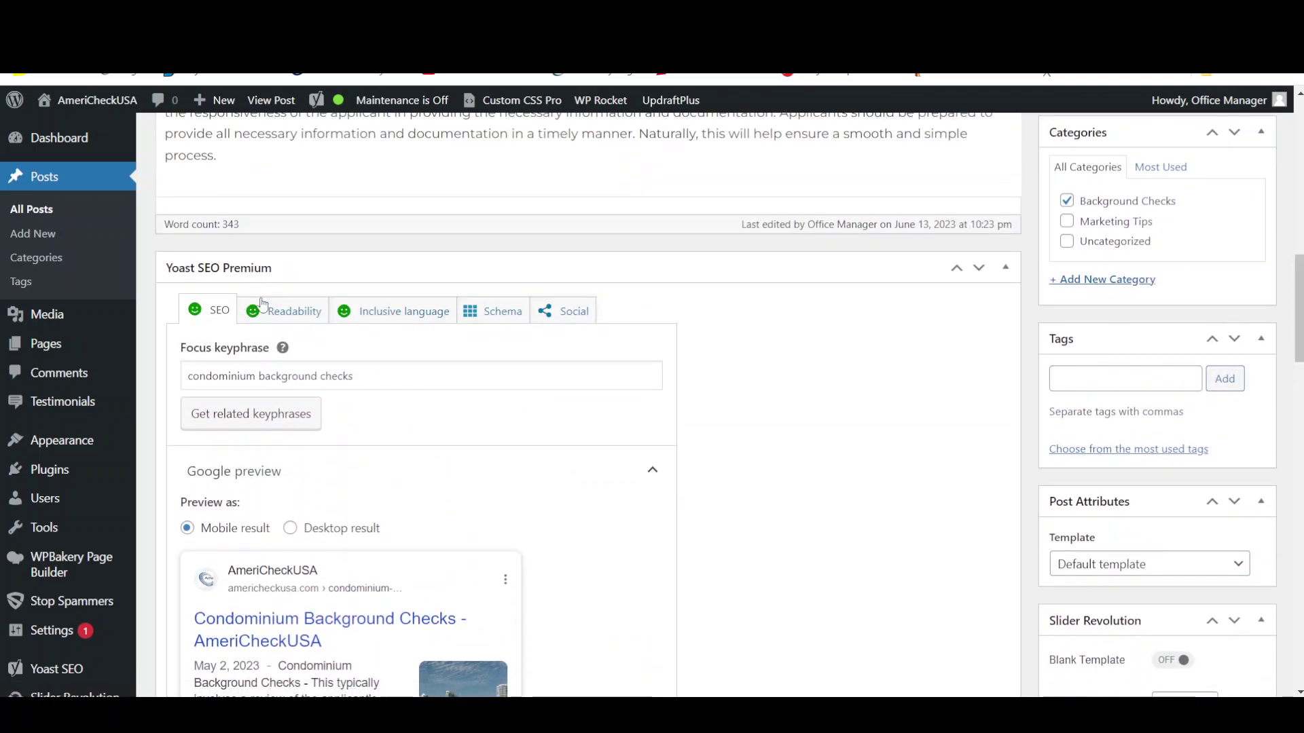
{"action": "left_click", "coordinate": [266, 323]}
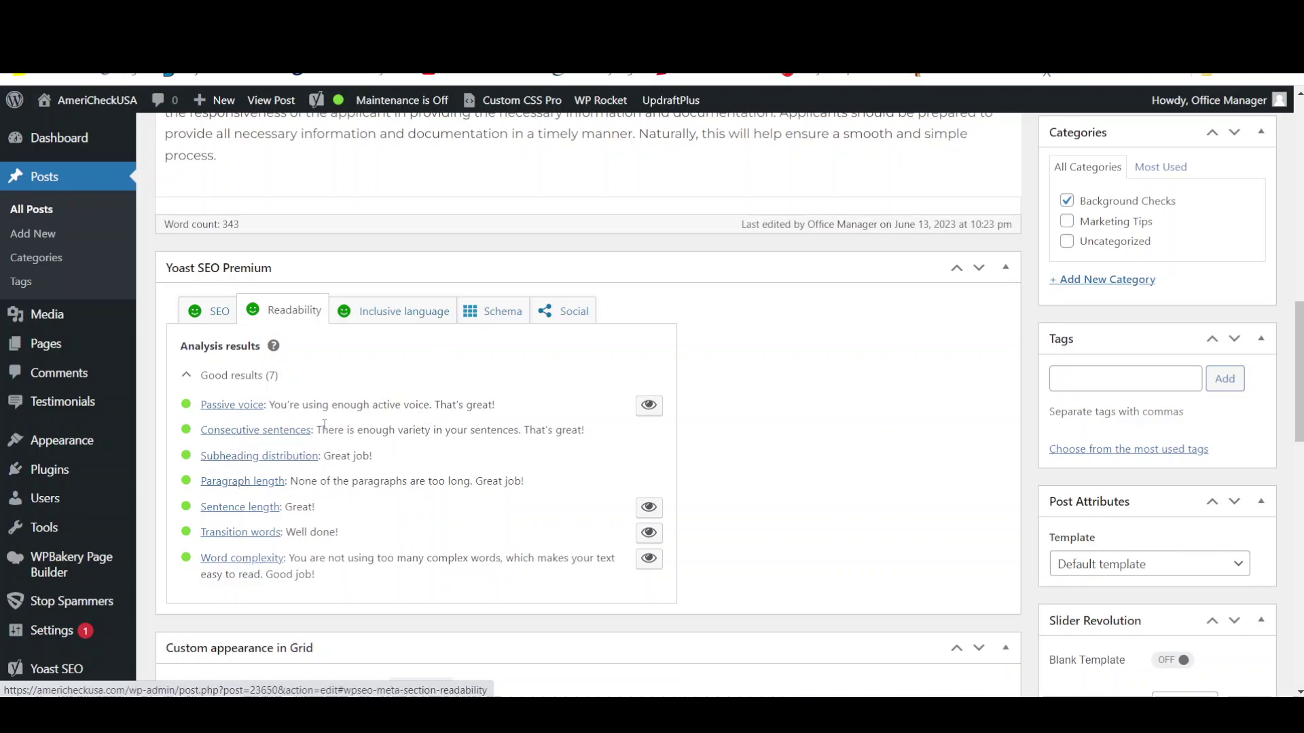
{"action": "left_click", "coordinate": [387, 328]}
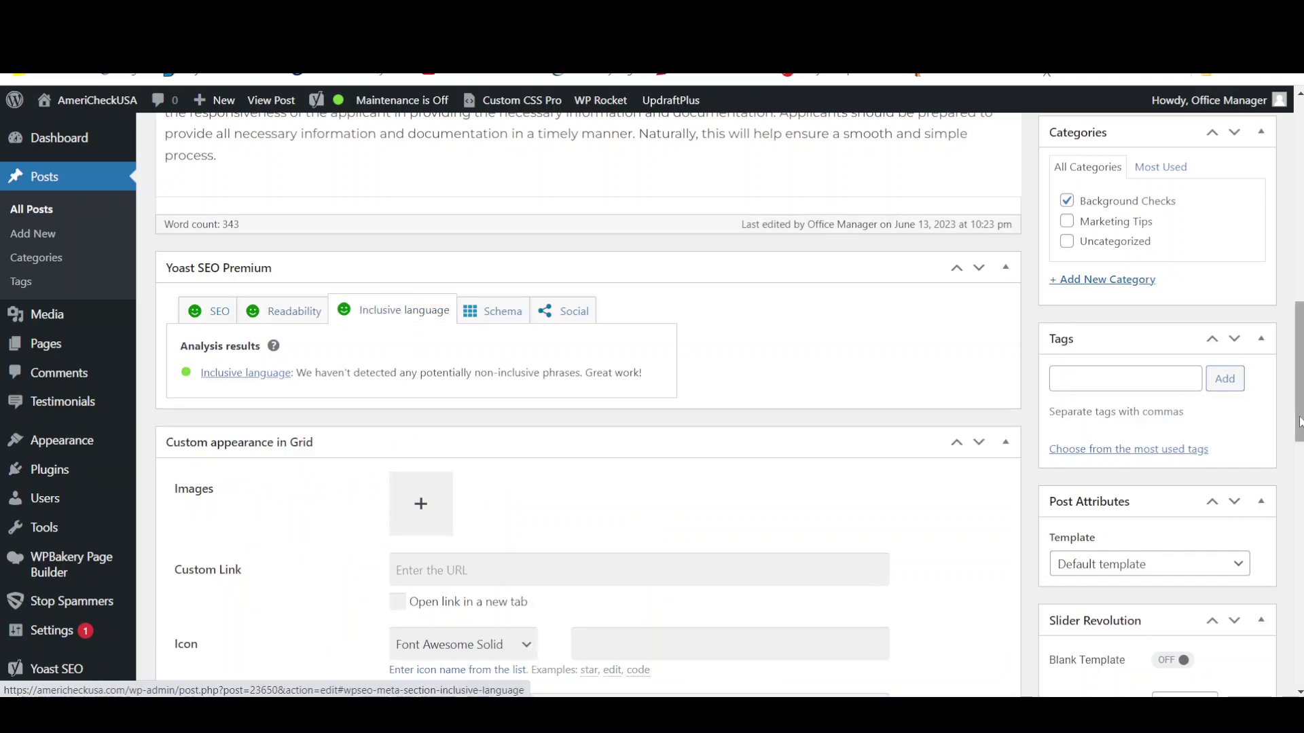
{"action": "left_click", "coordinate": [227, 316]}
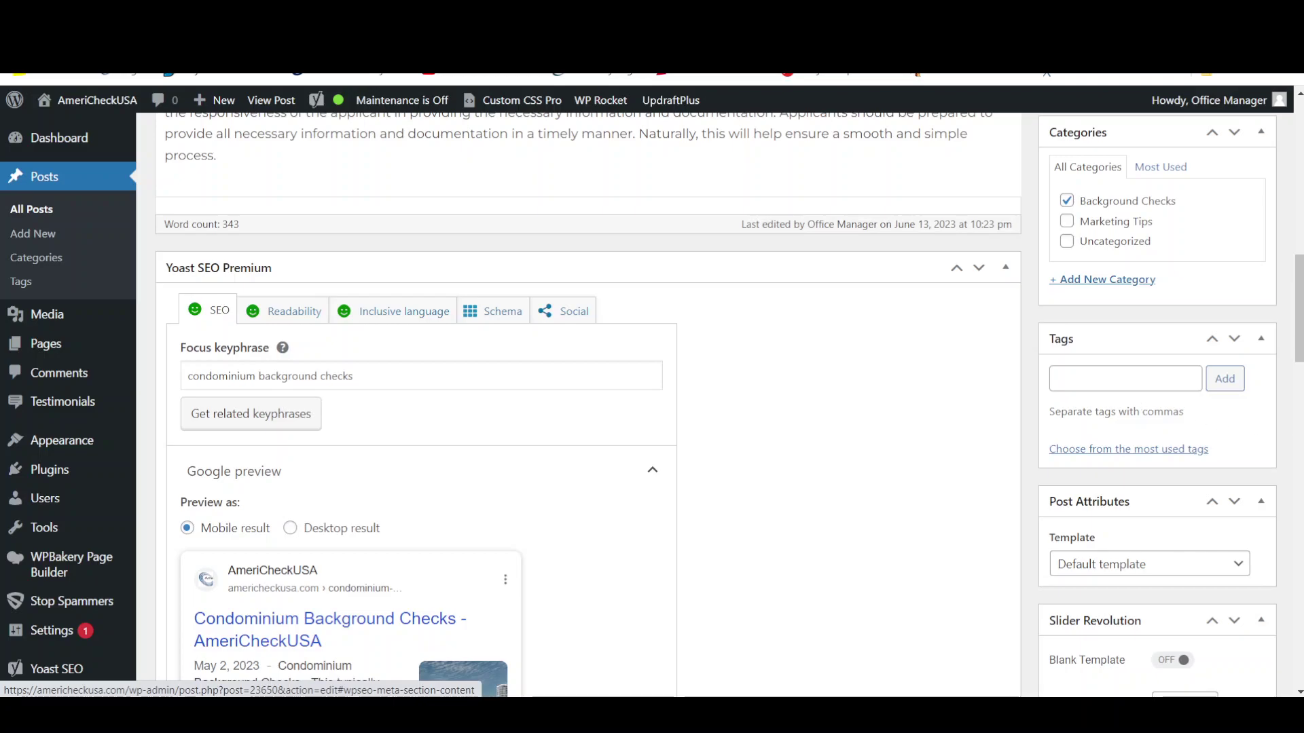
Step: Select the Equifax URL in the keyphrase synonyms field and reload the post editor
{"action": "triple_click", "coordinate": [357, 377]}
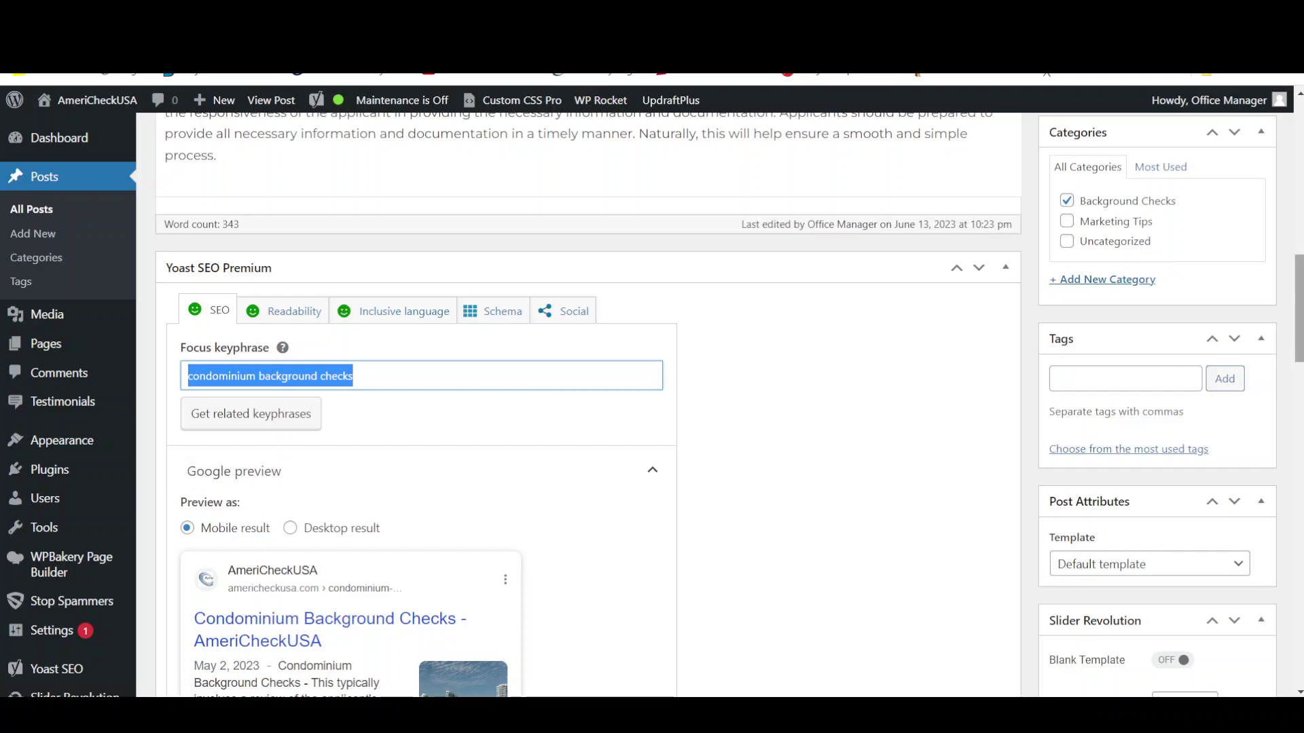
{"action": "left_click_drag", "start_coordinate": [1299, 319], "coordinate": [1282, 460]}
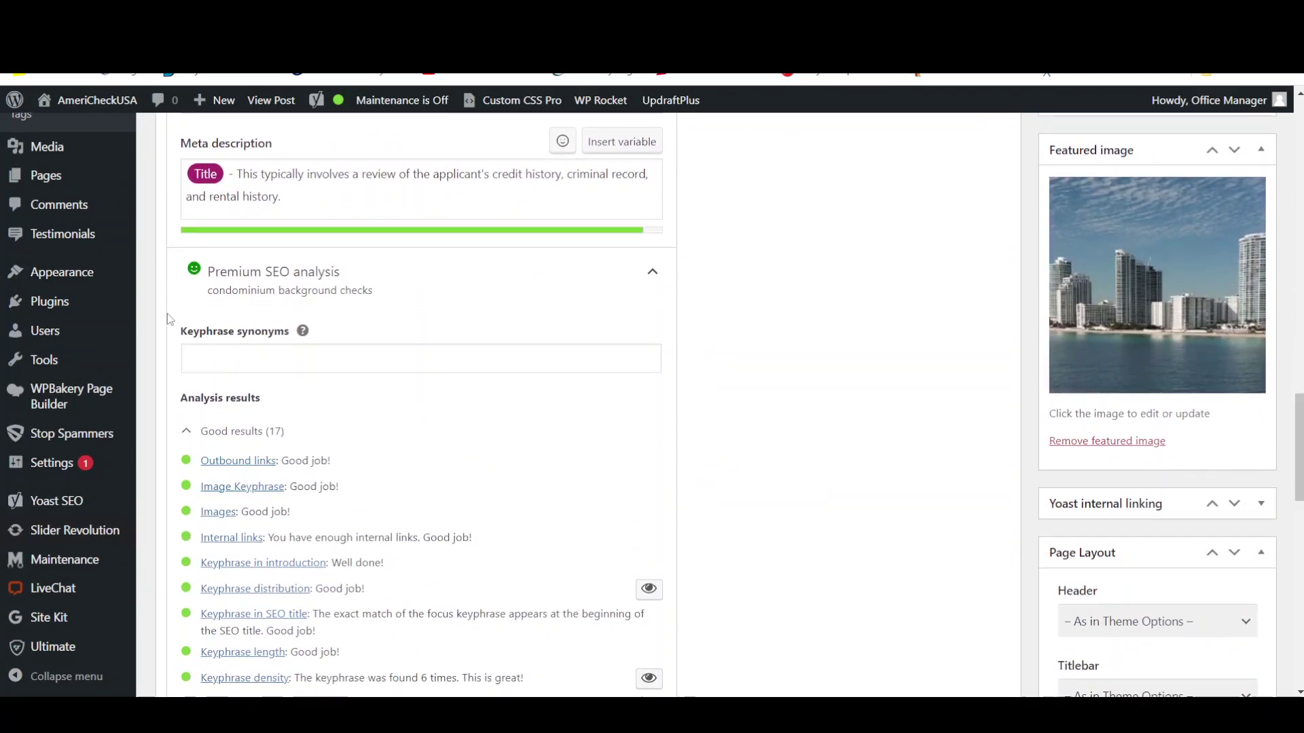
{"action": "left_click", "coordinate": [245, 350]}
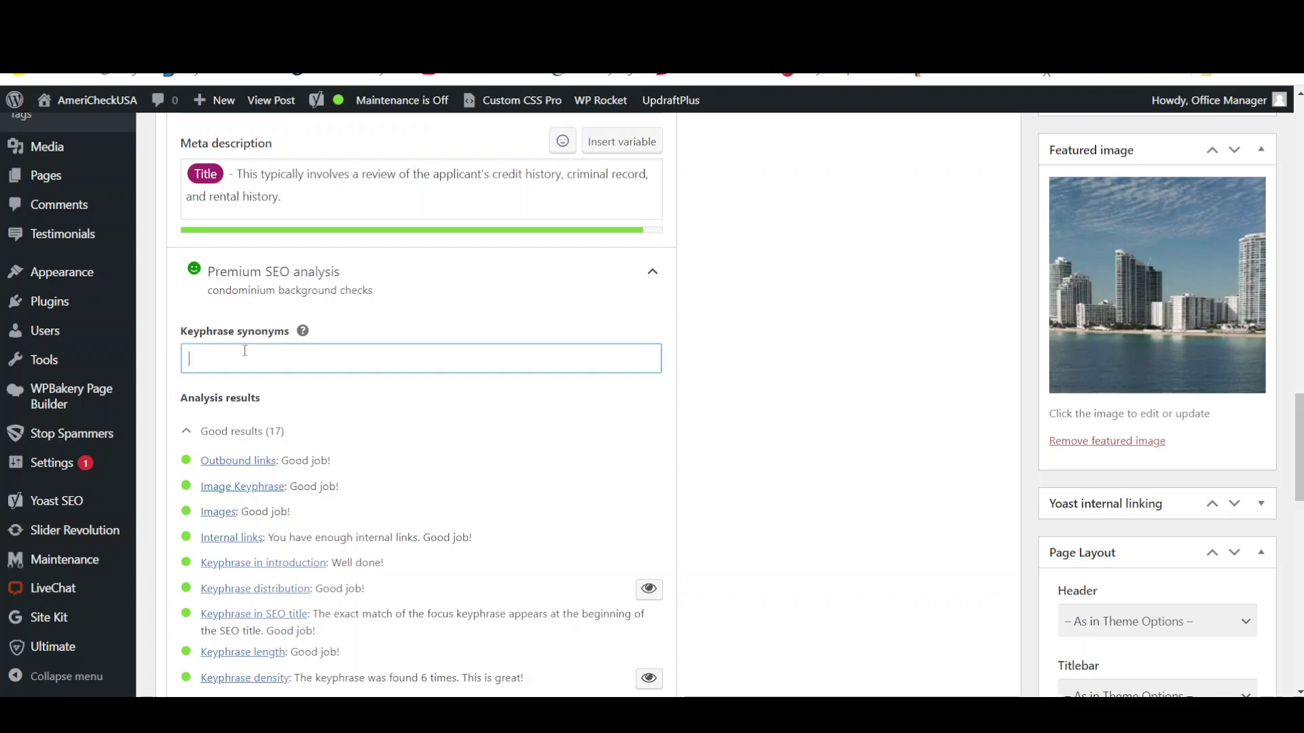
{"action": "type", "text": "https://www.equifax.com/"}
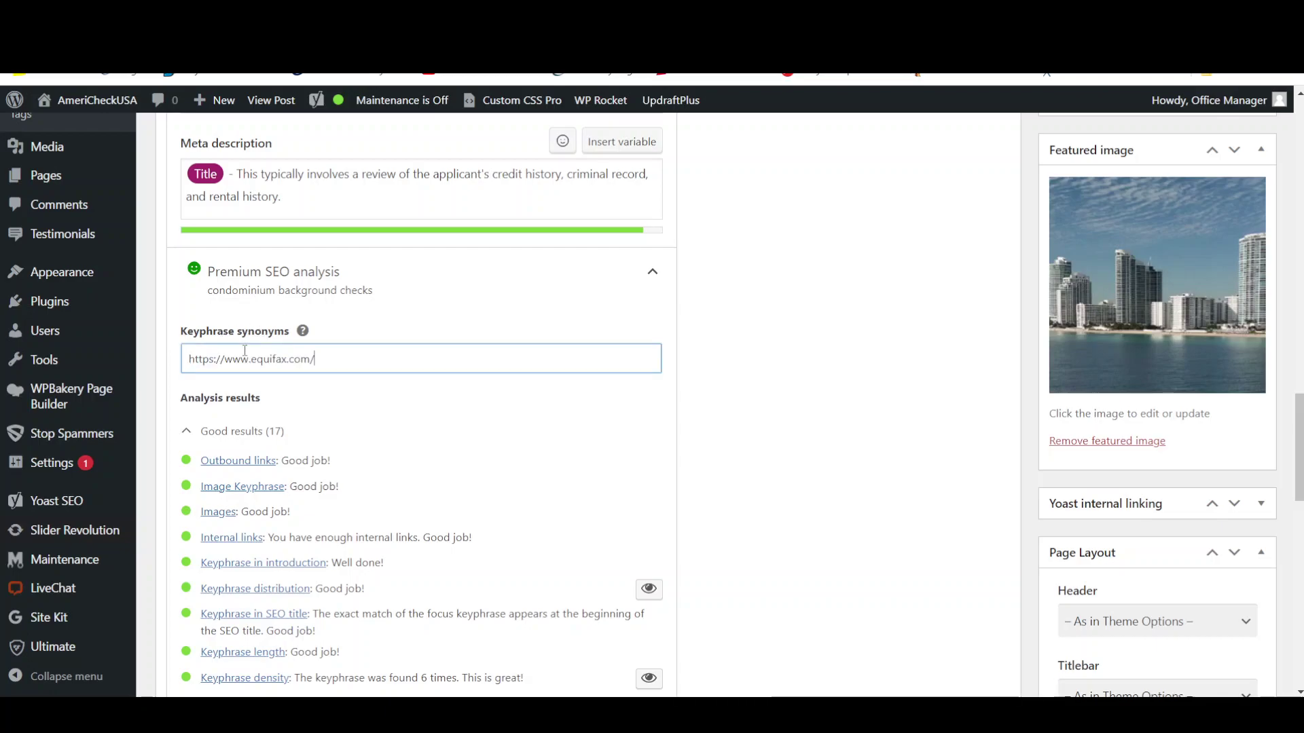
{"action": "key", "text": "ctrl+a"}
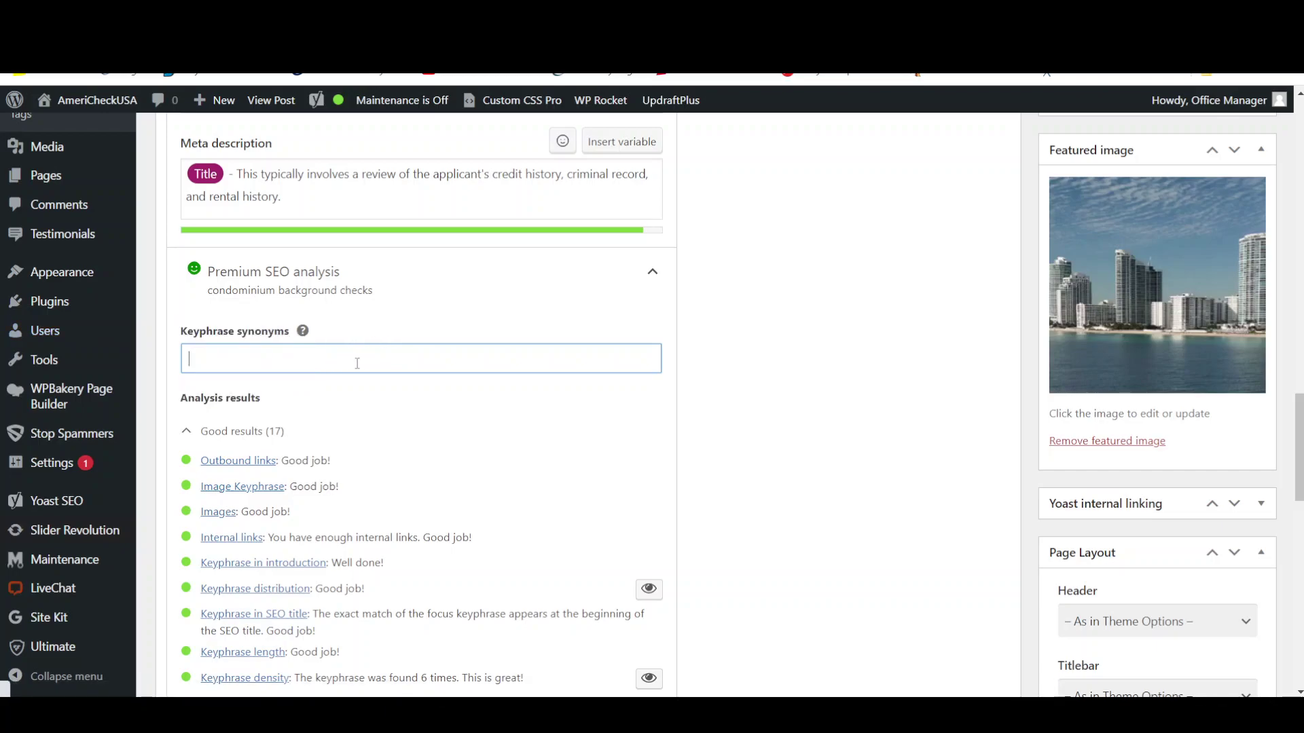
{"action": "key", "text": "Return"}
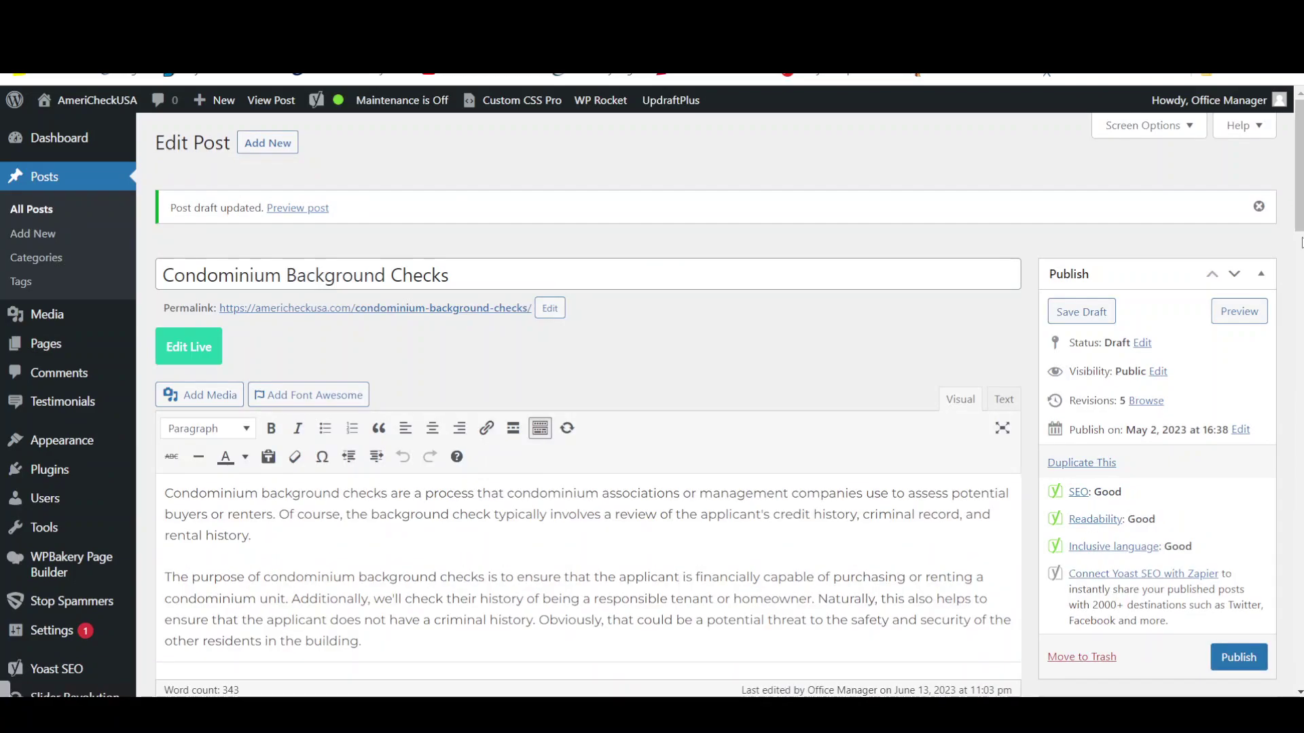
{"action": "left_click_drag", "start_coordinate": [1300, 230], "coordinate": [1292, 523]}
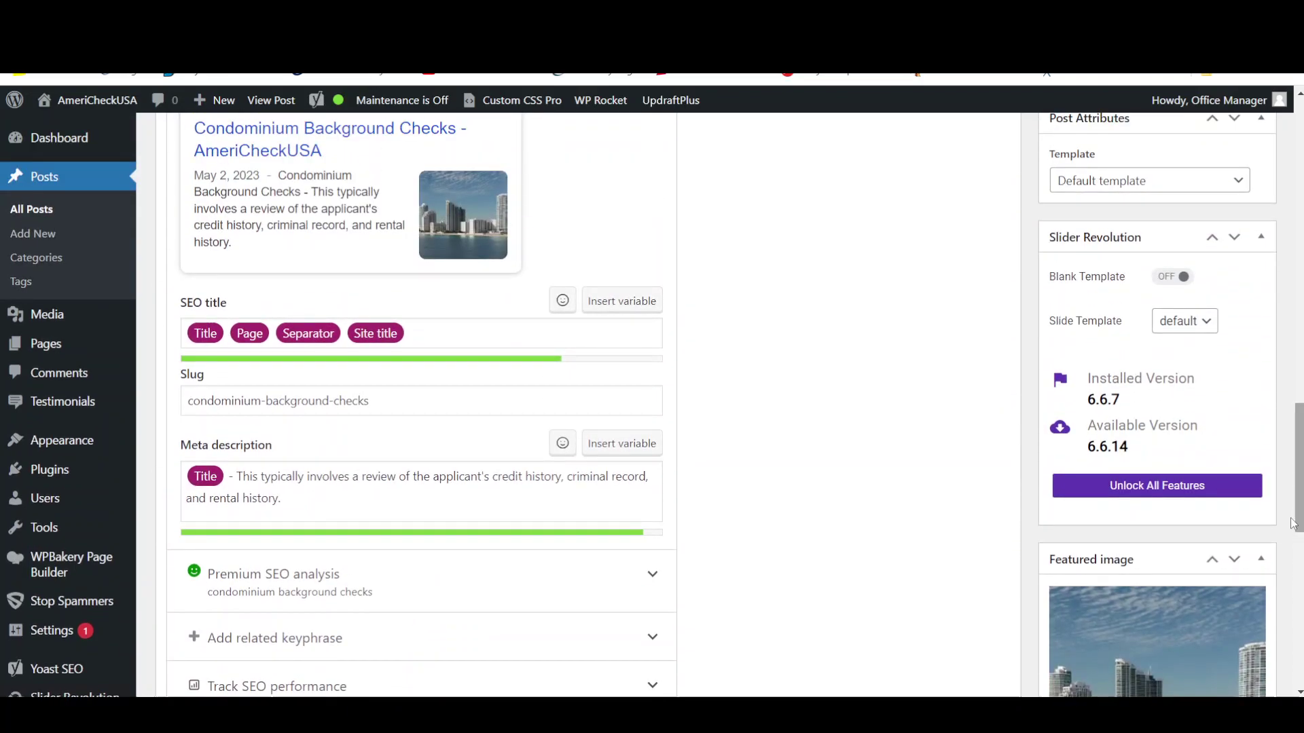
Step: Under Premium SEO analysis, enter 'condominium background check' in the related keyphrase field
{"action": "left_click", "coordinate": [601, 597]}
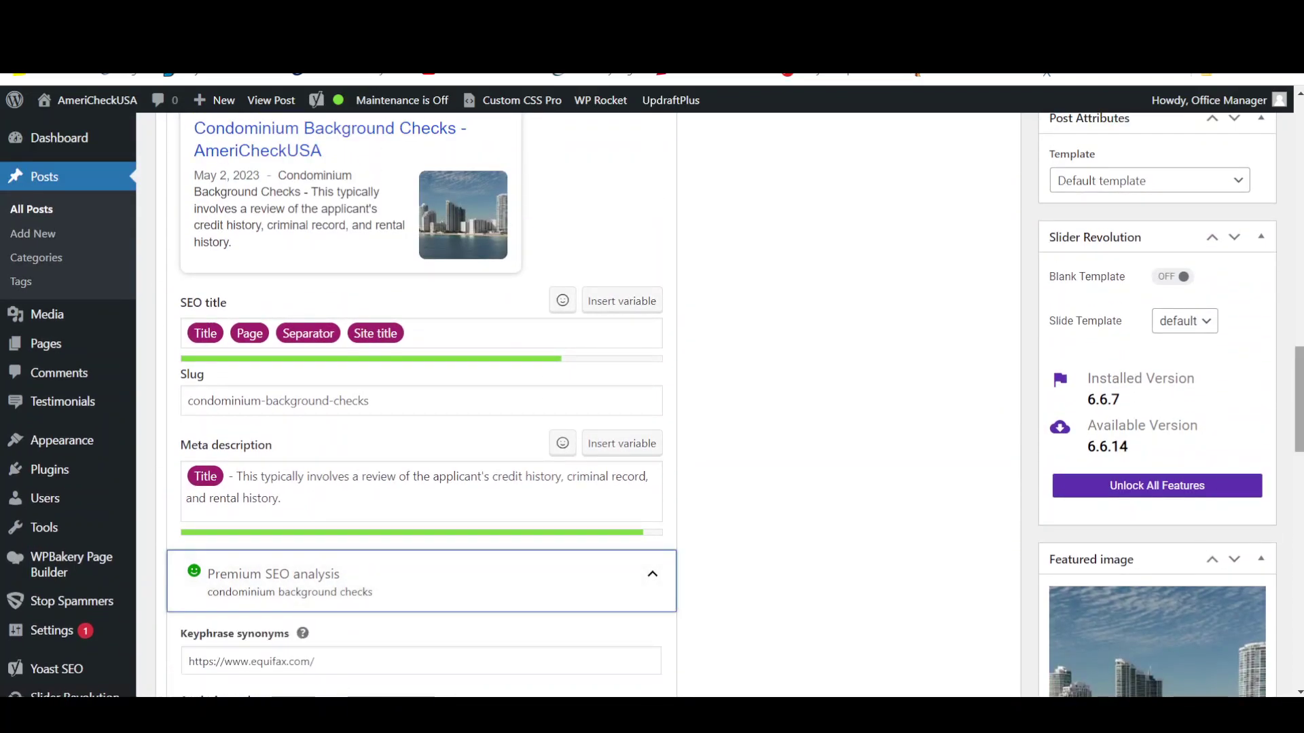
{"action": "scroll", "coordinate": [589, 573], "scroll_direction": "down", "scroll_amount": 10}
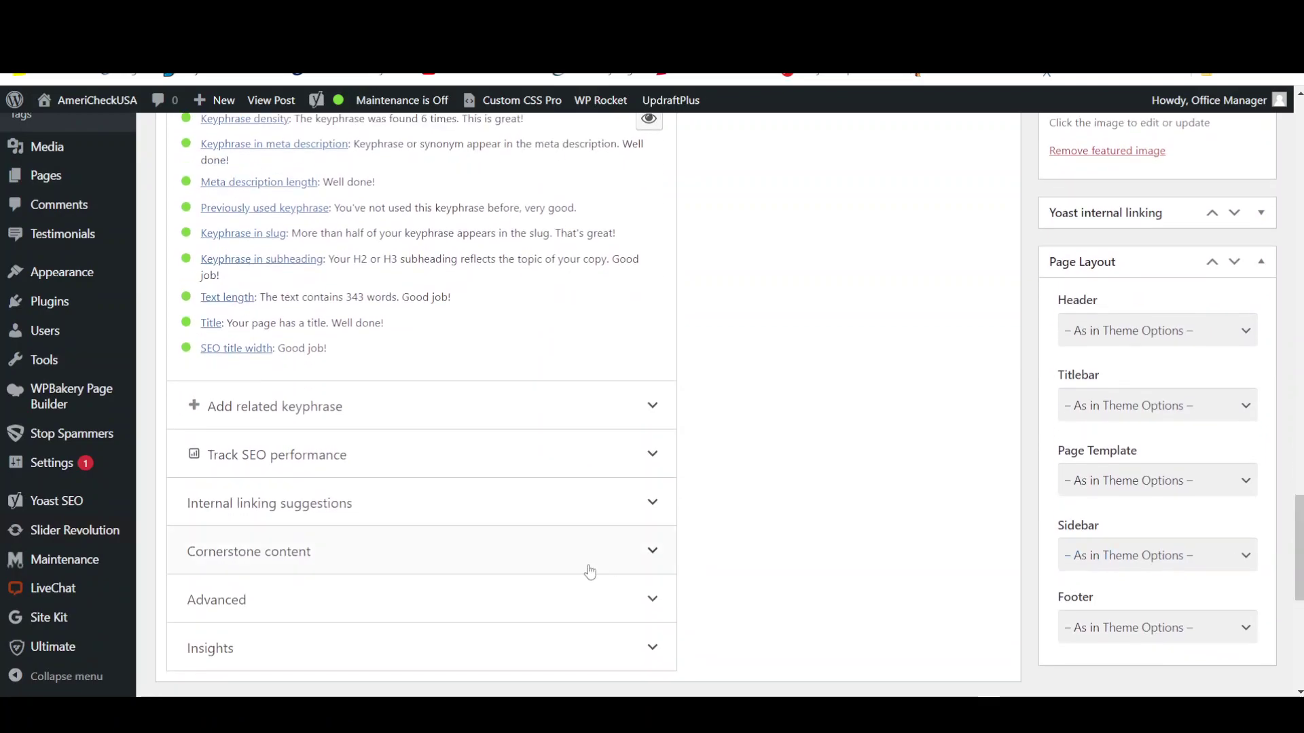
{"action": "left_click", "coordinate": [322, 425]}
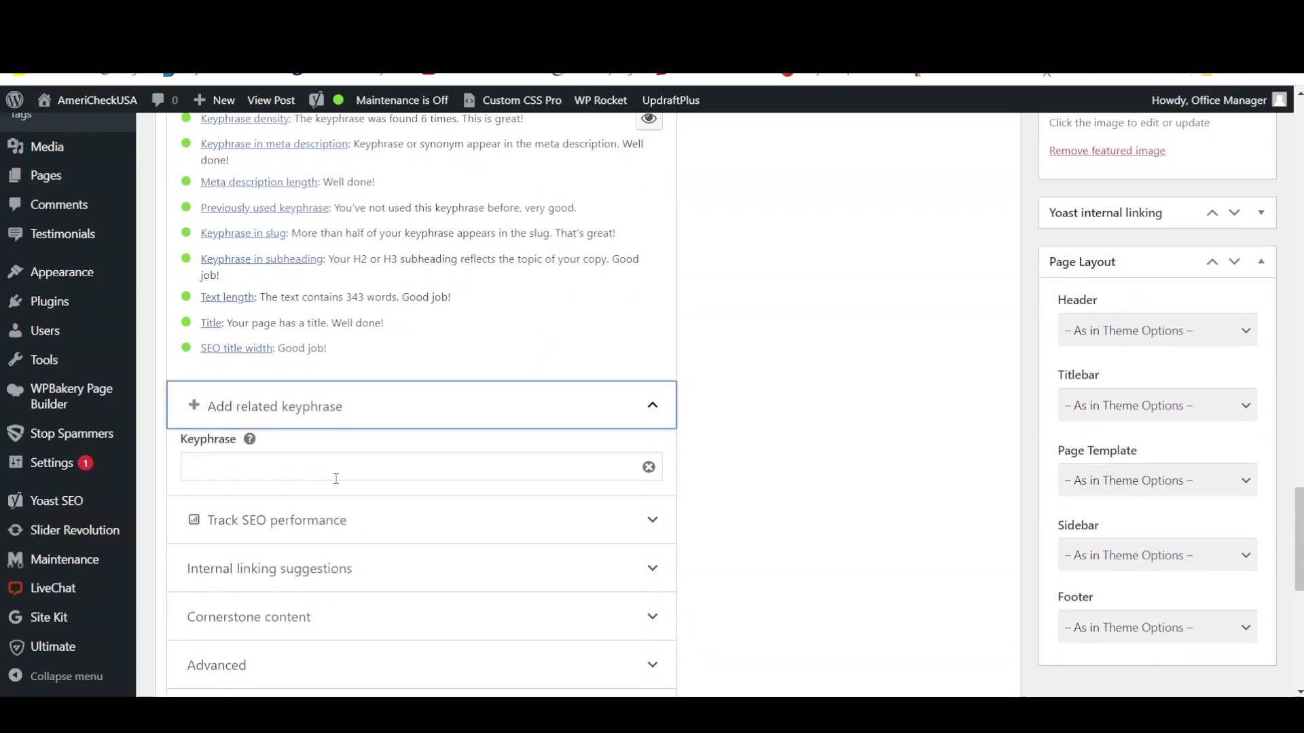
{"action": "left_click", "coordinate": [337, 473]}
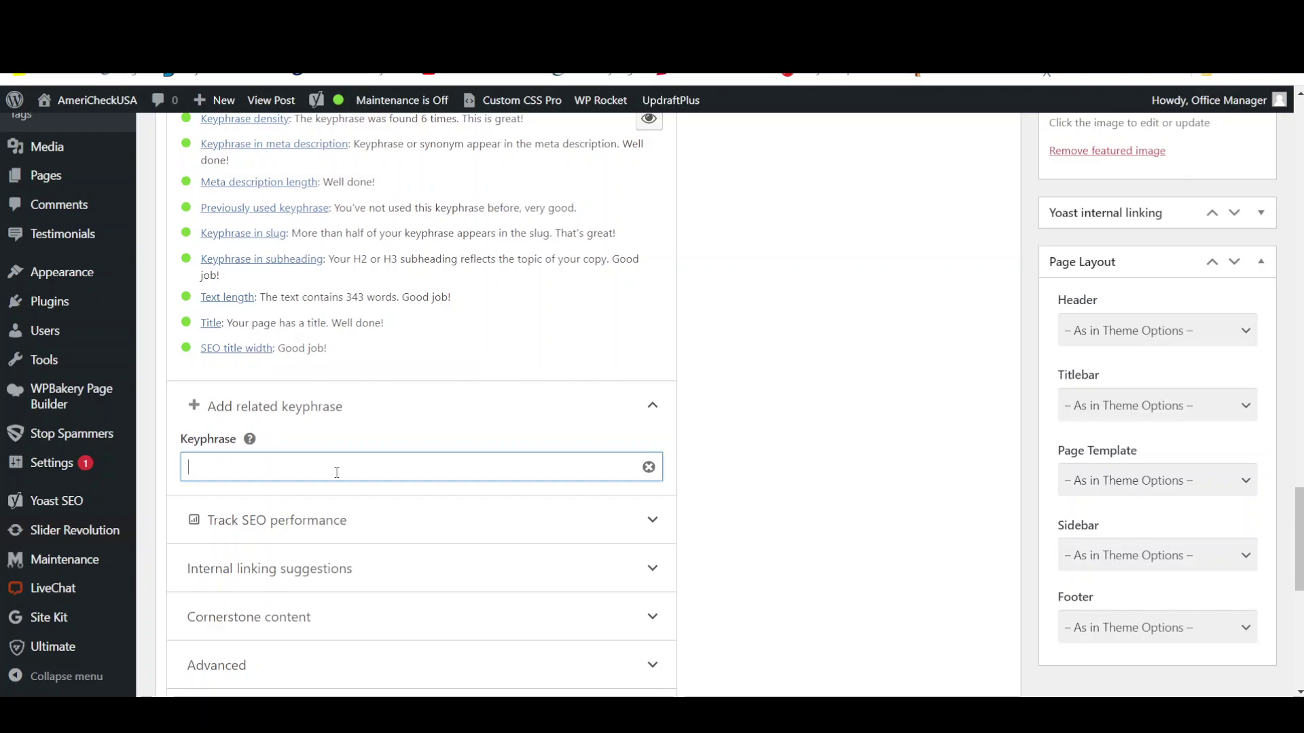
{"action": "type", "text": "condom"}
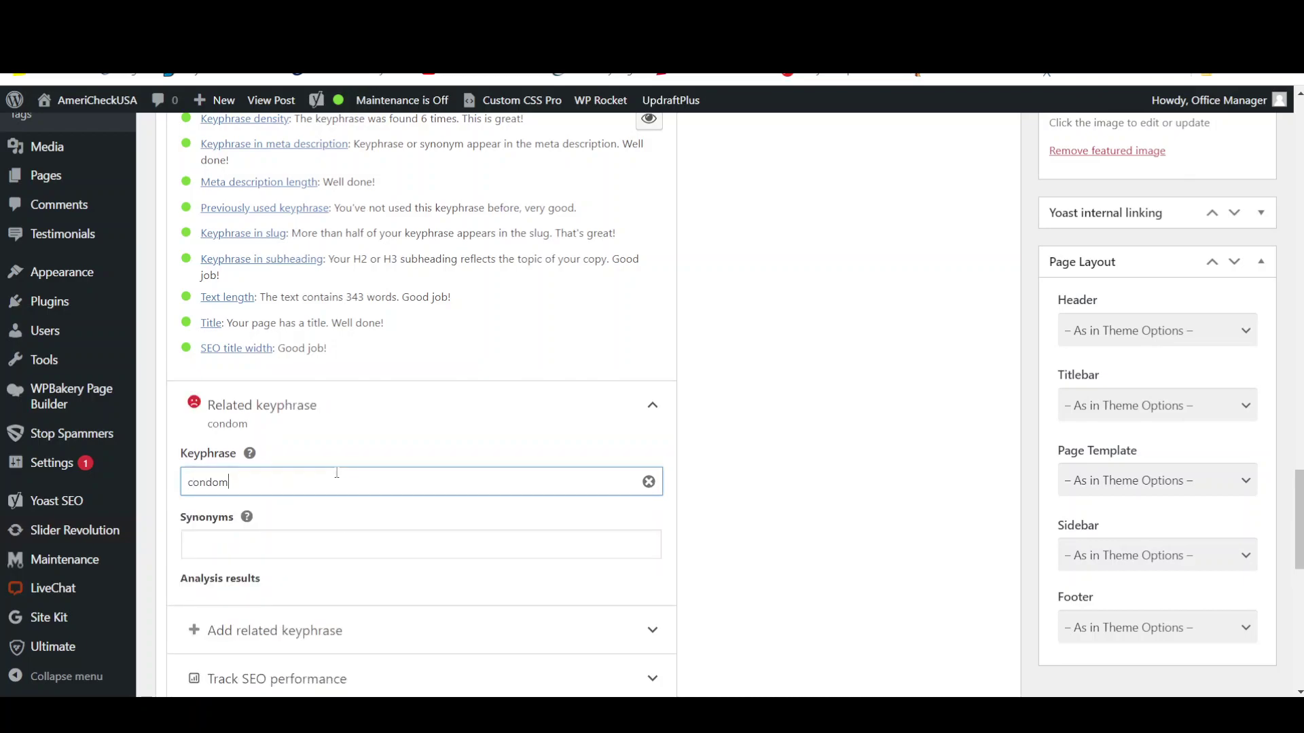
{"action": "type", "text": "inium "}
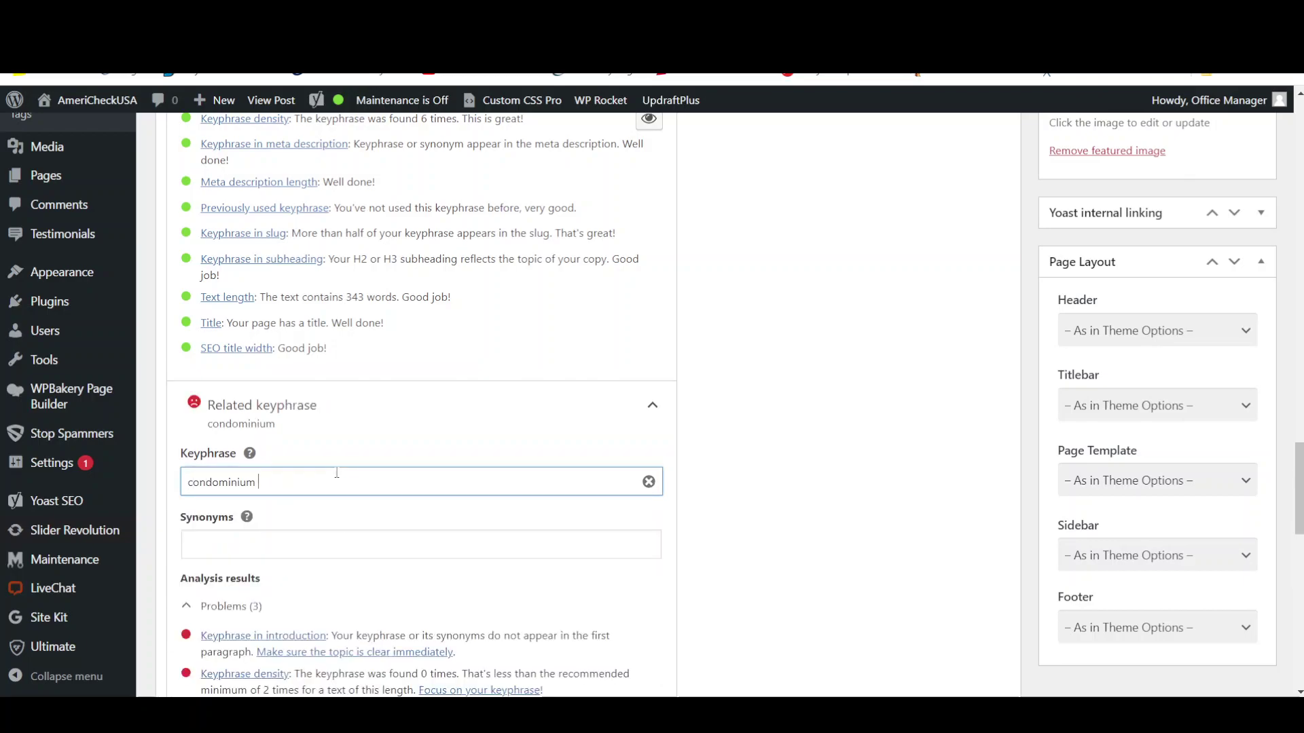
{"action": "type", "text": "backgrou"}
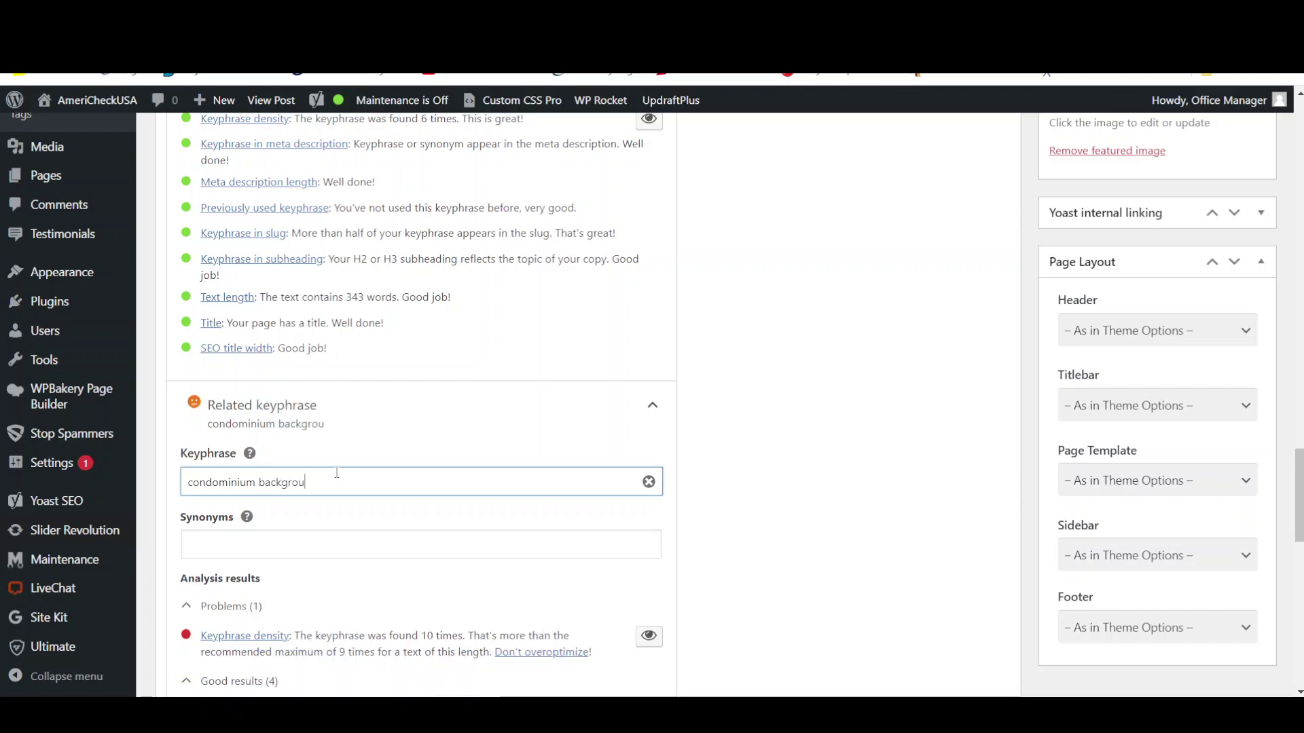
{"action": "type", "text": "nd check"}
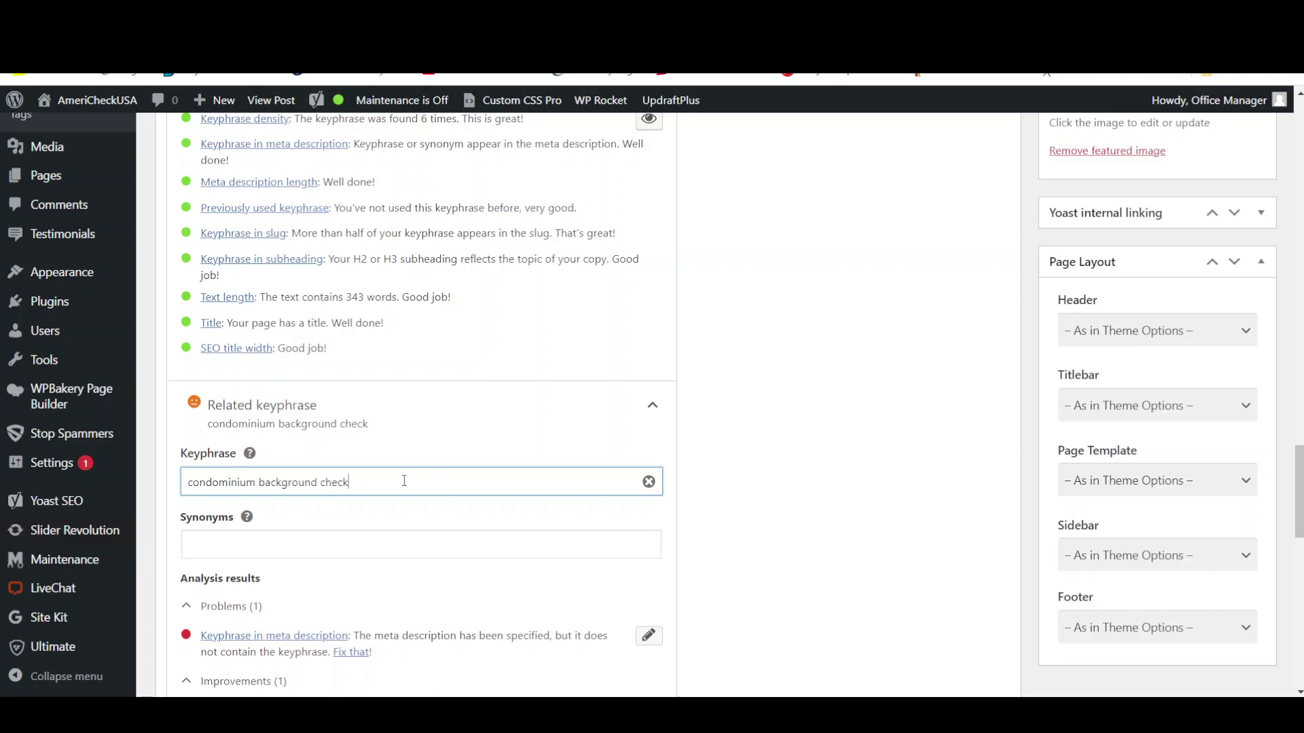
{"action": "left_click_drag", "start_coordinate": [1293, 502], "coordinate": [1294, 540]}
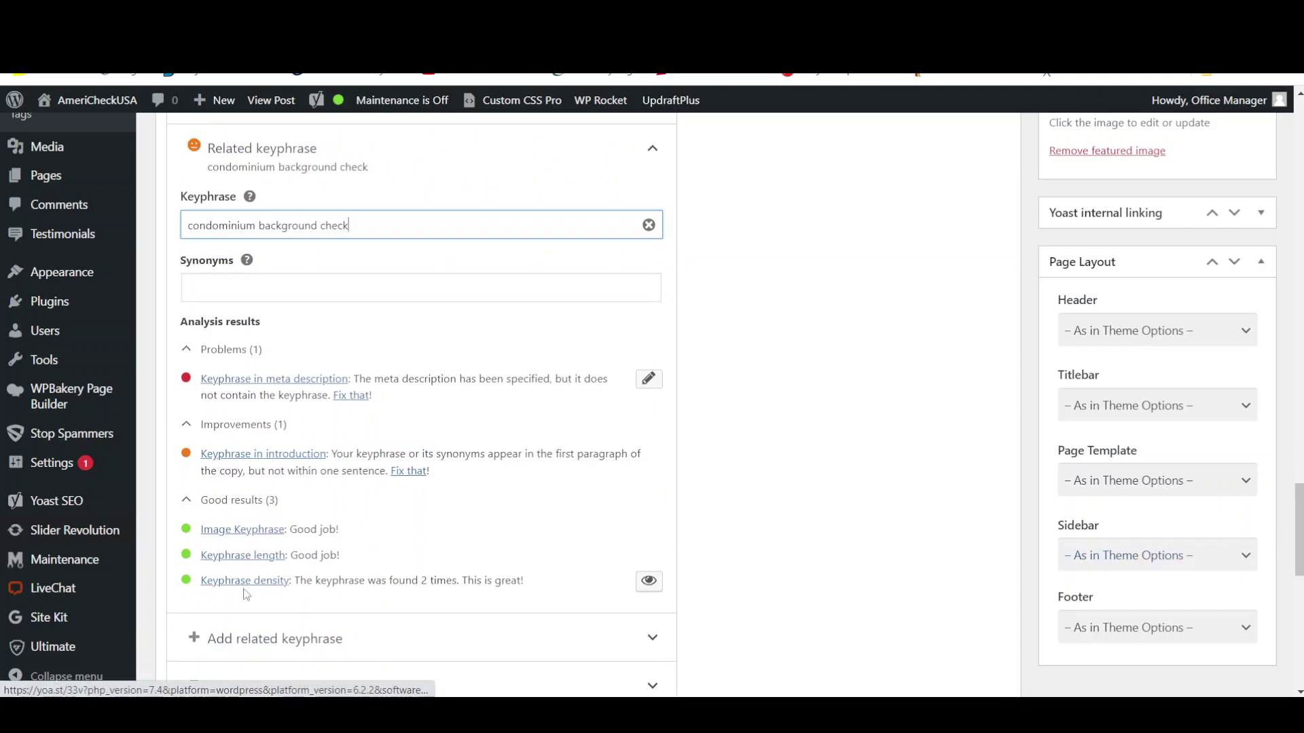
{"action": "left_click_drag", "start_coordinate": [463, 583], "coordinate": [392, 580]}
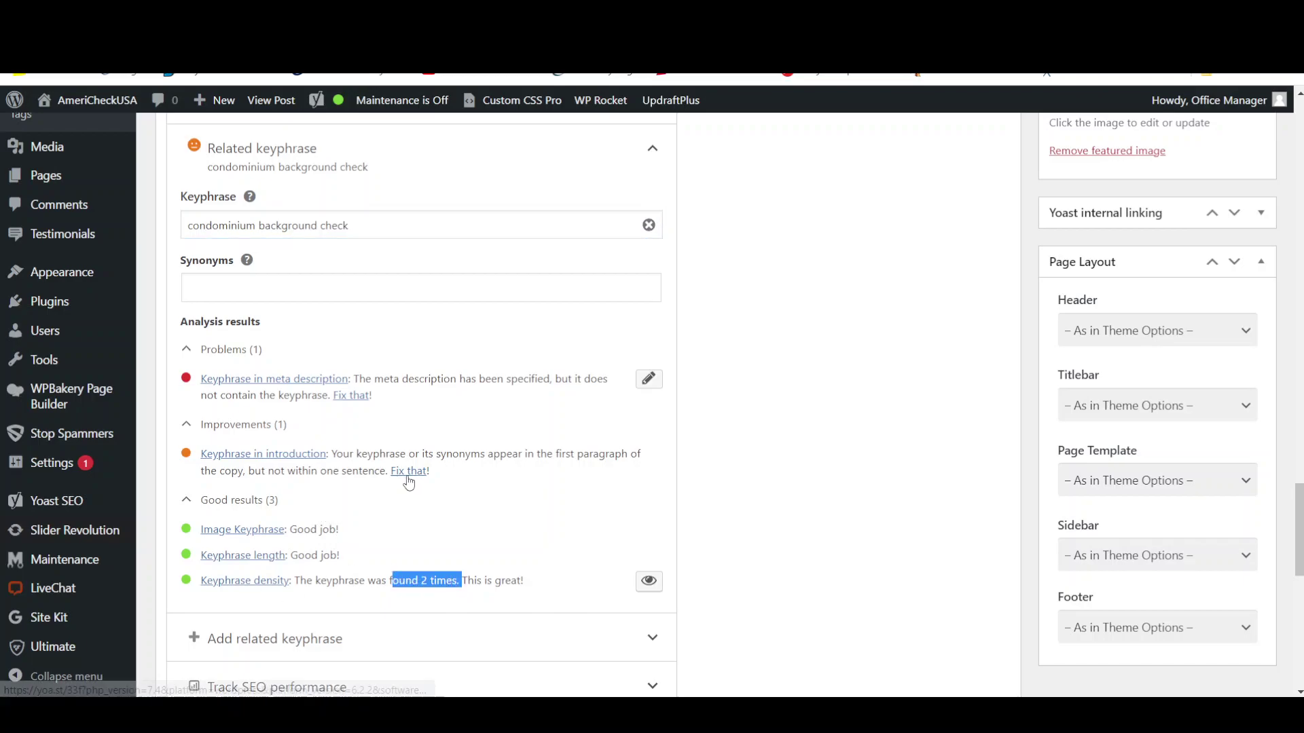
{"action": "left_click", "coordinate": [292, 487]}
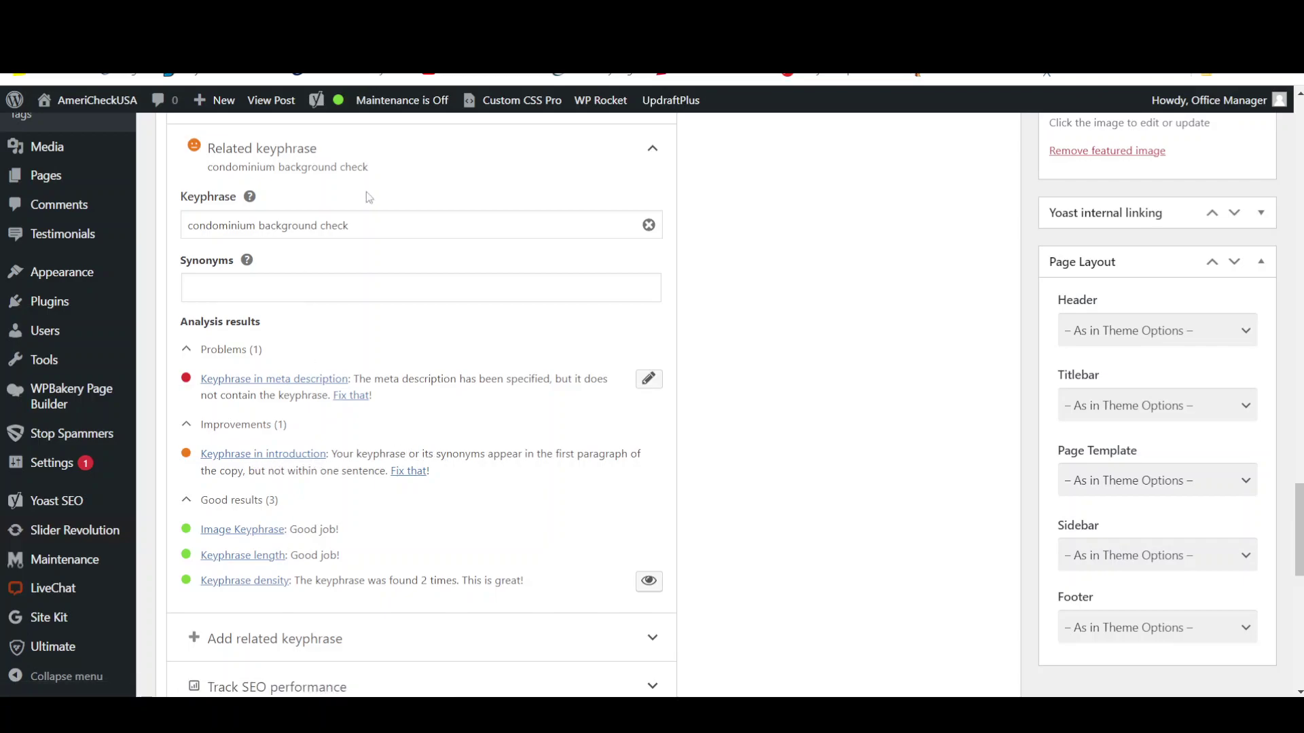
{"action": "left_click_drag", "start_coordinate": [393, 219], "coordinate": [188, 223]}
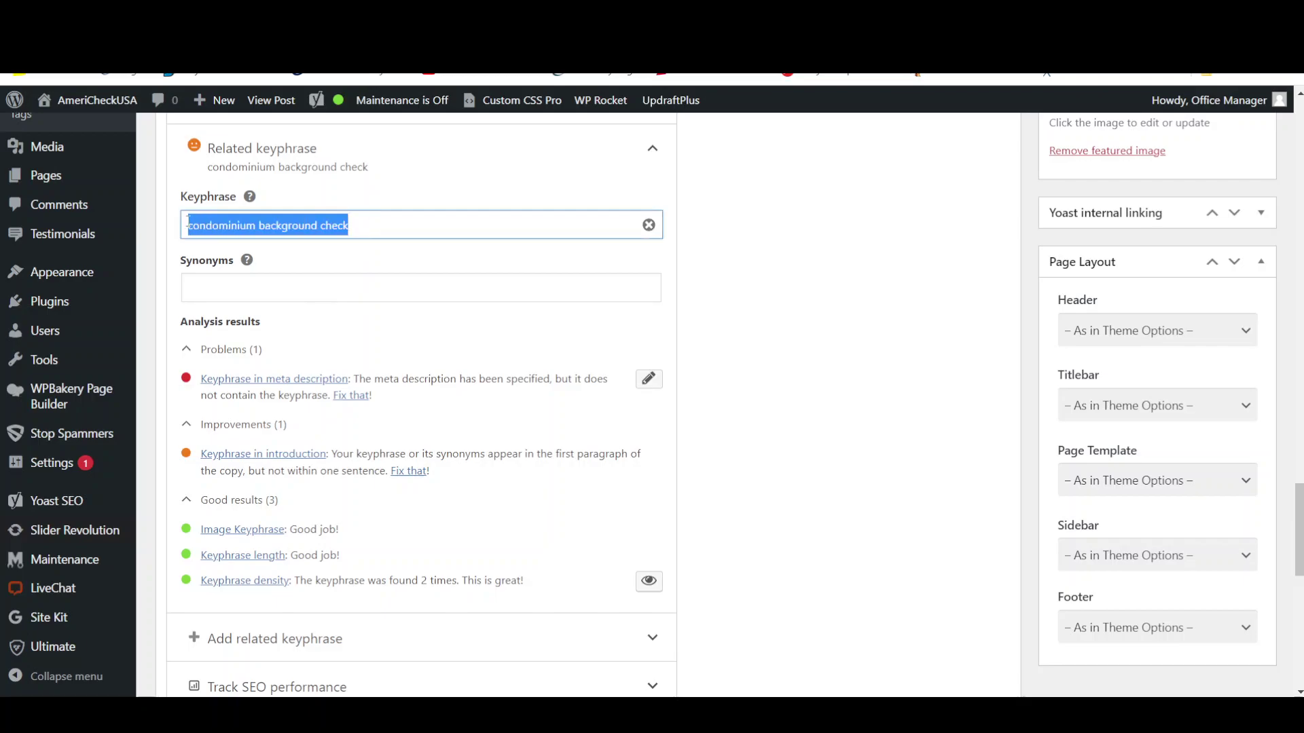
{"action": "left_click", "coordinate": [353, 226]}
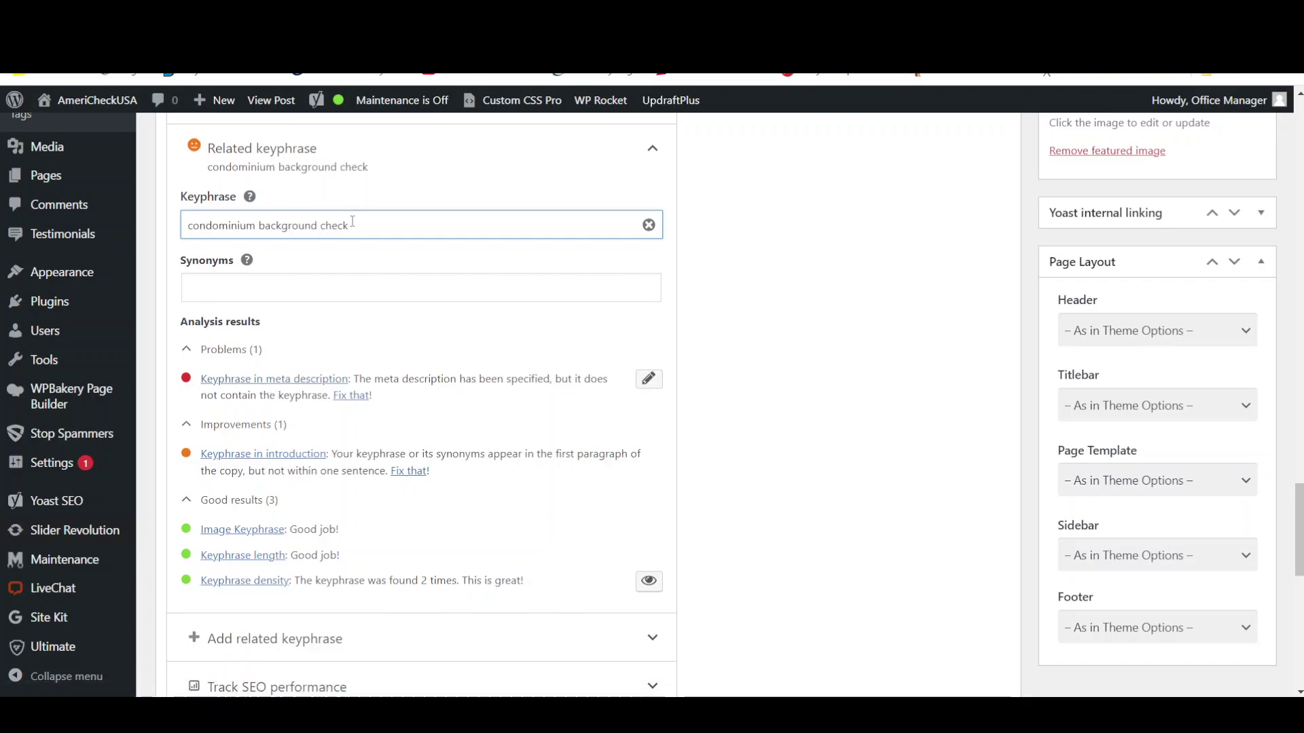
{"action": "left_click_drag", "start_coordinate": [351, 222], "coordinate": [180, 225]}
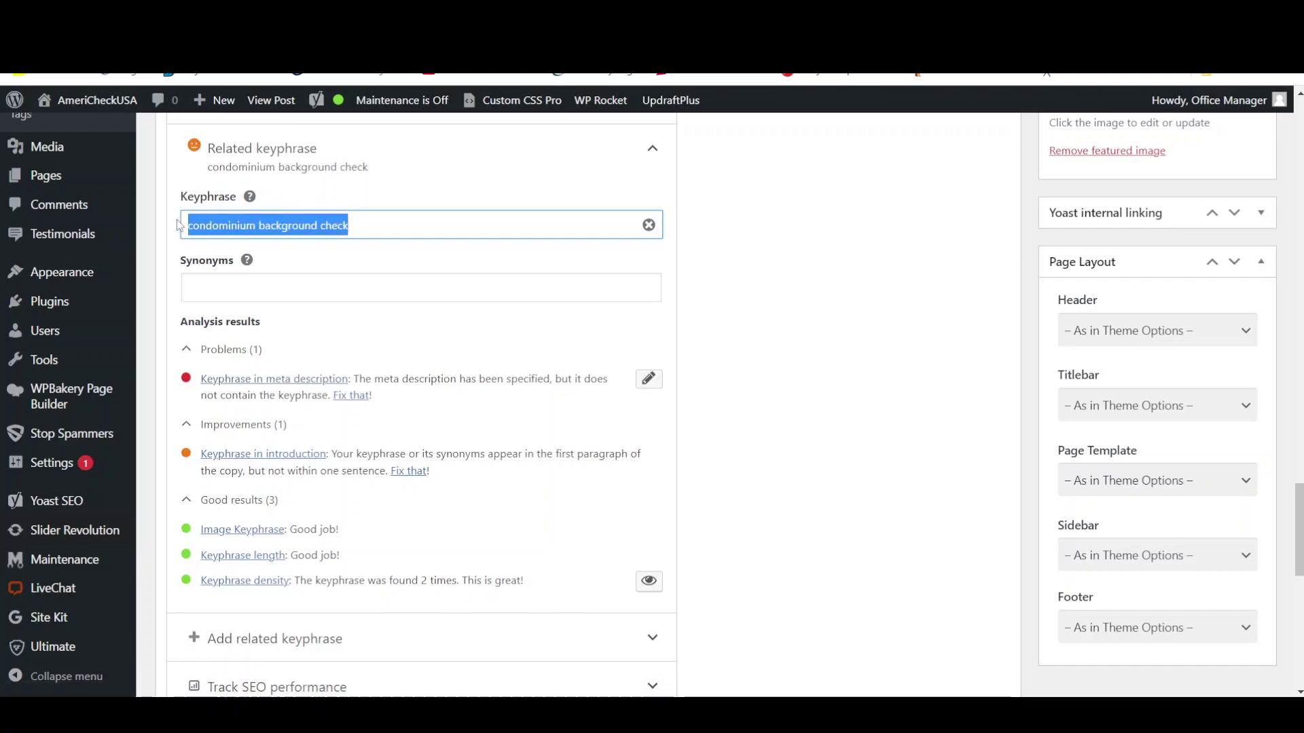
{"action": "left_click", "coordinate": [364, 229]}
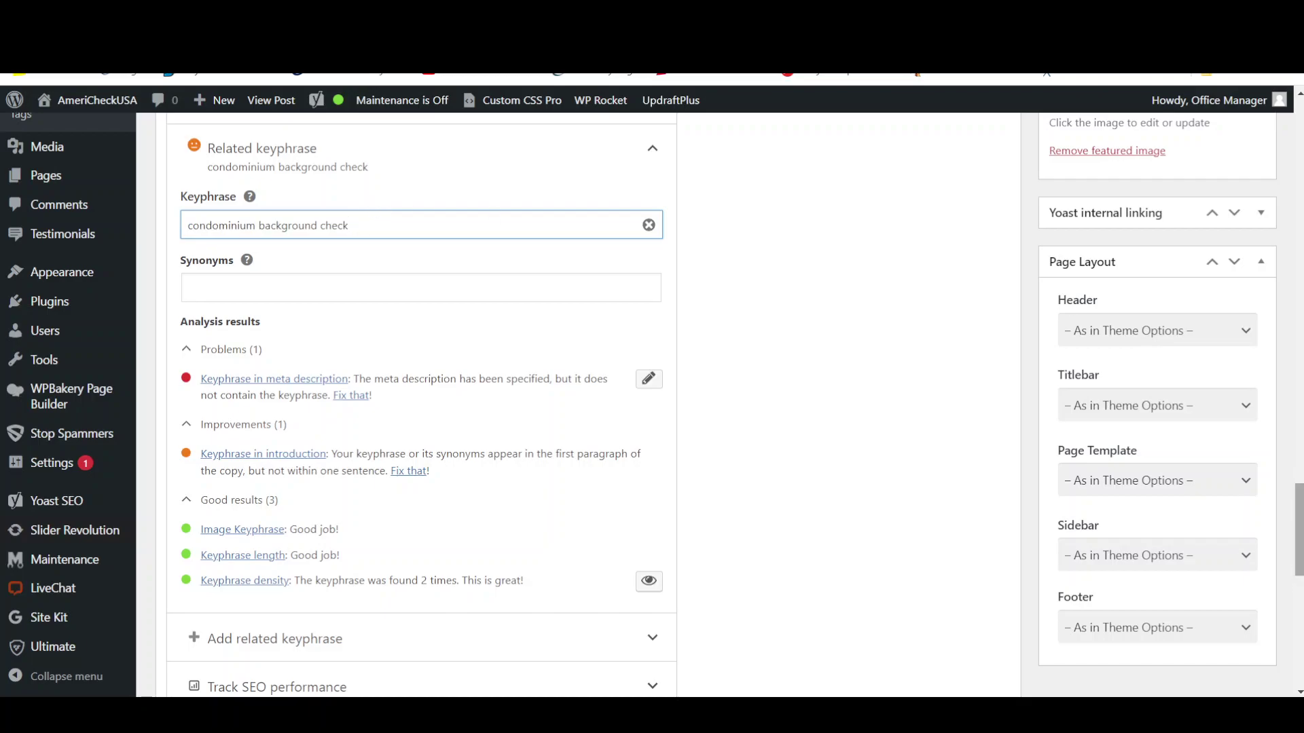
{"action": "scroll", "coordinate": [1297, 530], "scroll_direction": "up", "scroll_amount": 4}
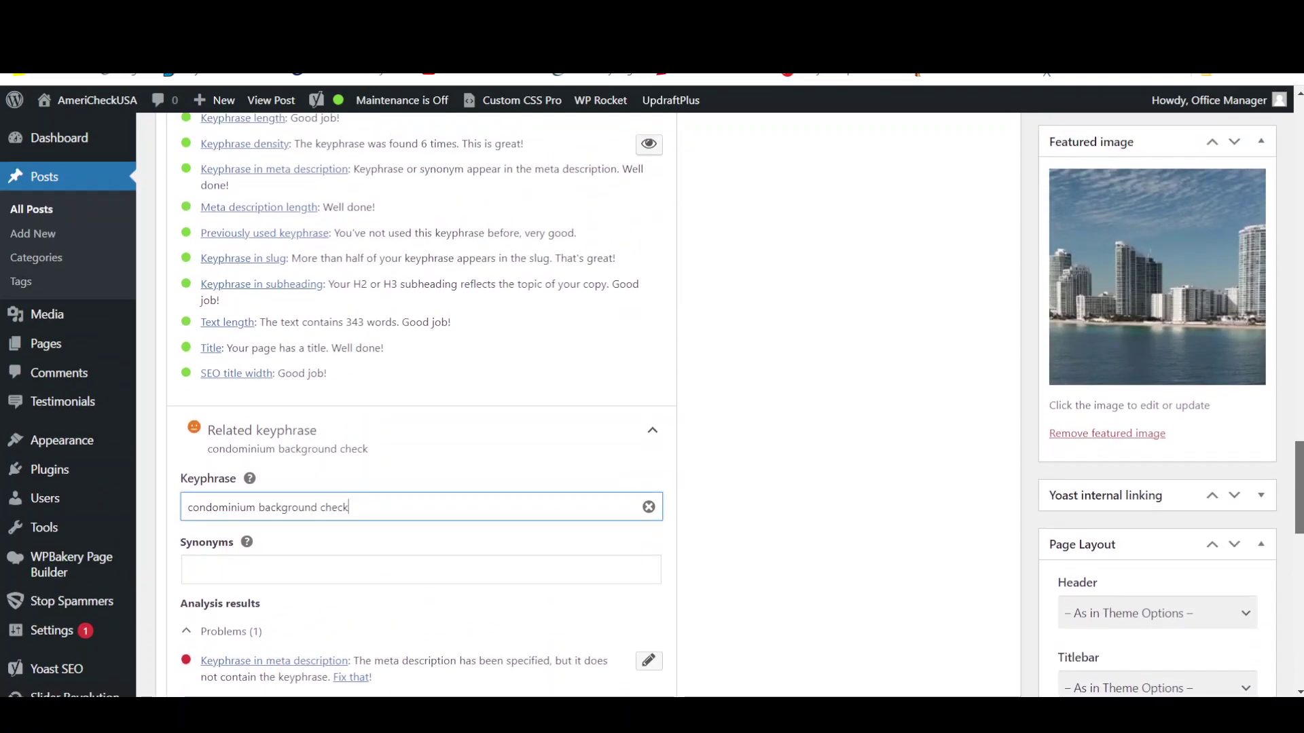
{"action": "scroll", "coordinate": [736, 406], "scroll_direction": "up", "scroll_amount": 2}
{"action": "scroll", "coordinate": [736, 405], "scroll_direction": "up", "scroll_amount": 6}
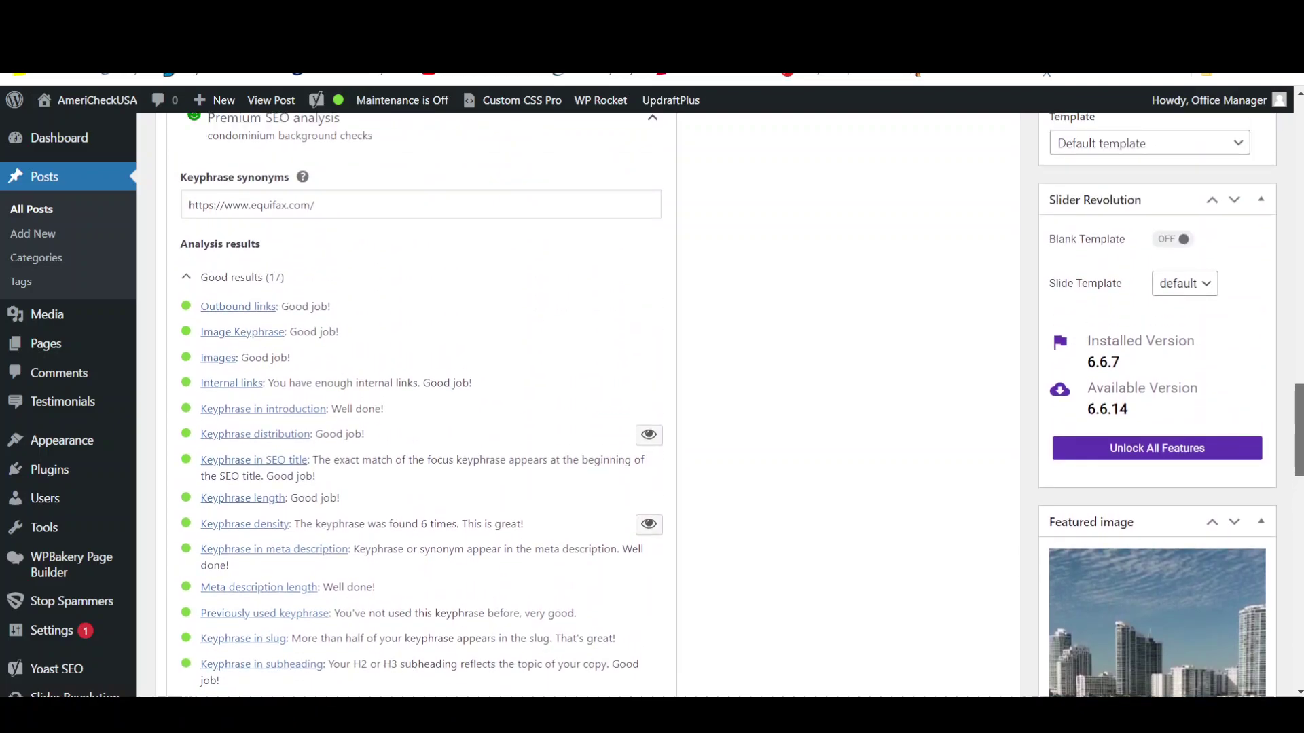
{"action": "scroll", "coordinate": [736, 405], "scroll_direction": "up", "scroll_amount": 5}
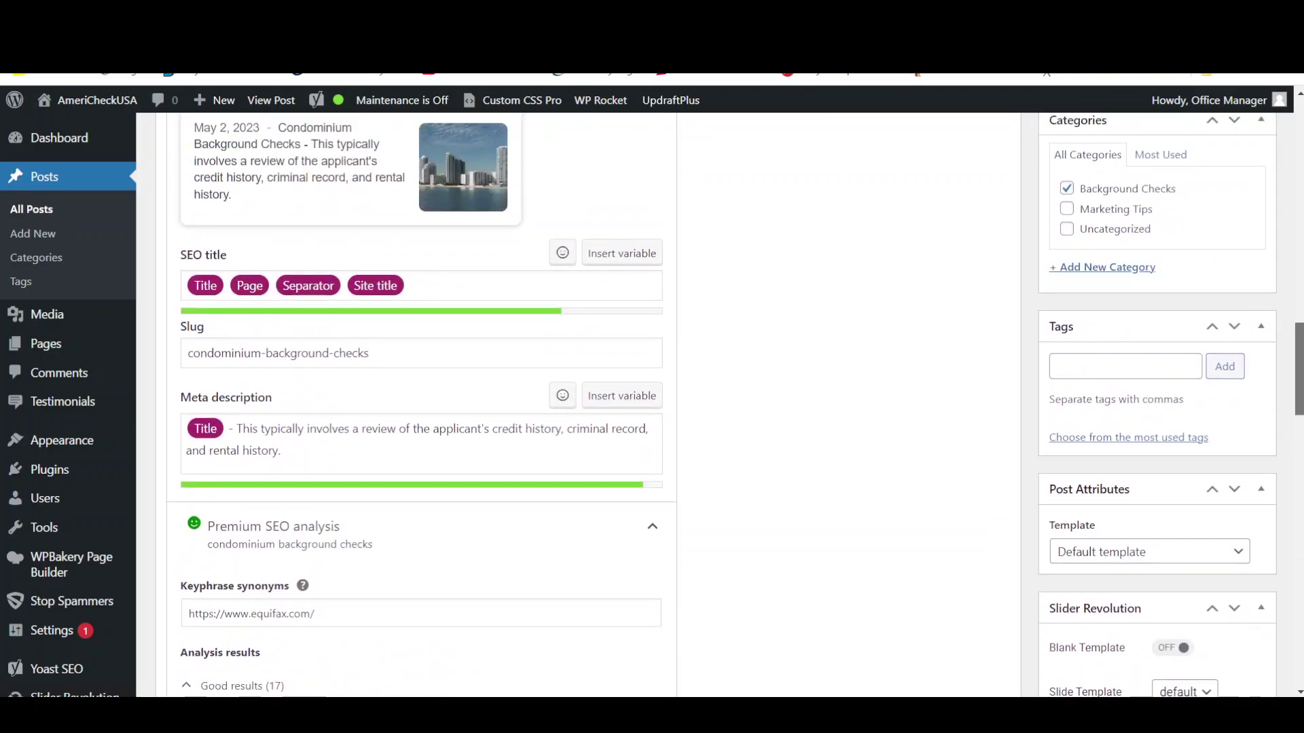
{"action": "scroll", "coordinate": [735, 405], "scroll_direction": "up", "scroll_amount": 7}
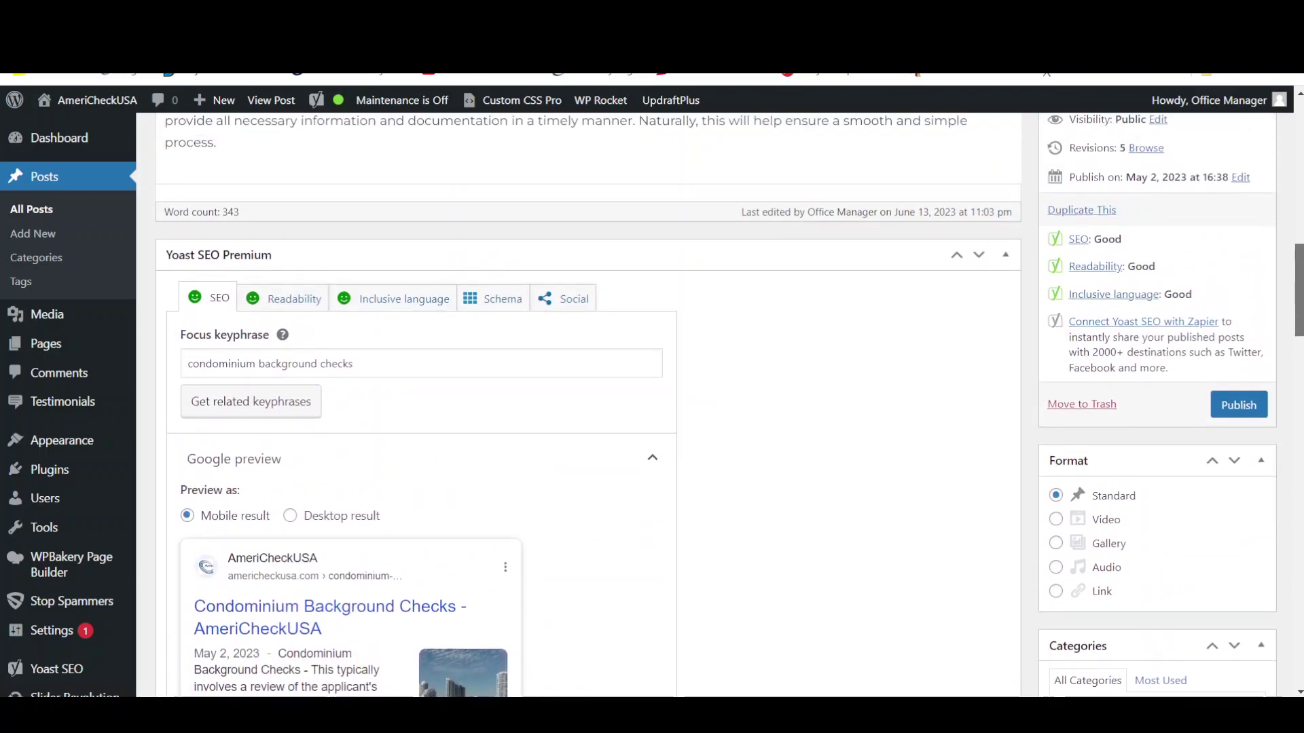
{"action": "scroll", "coordinate": [735, 405], "scroll_direction": "up", "scroll_amount": 2}
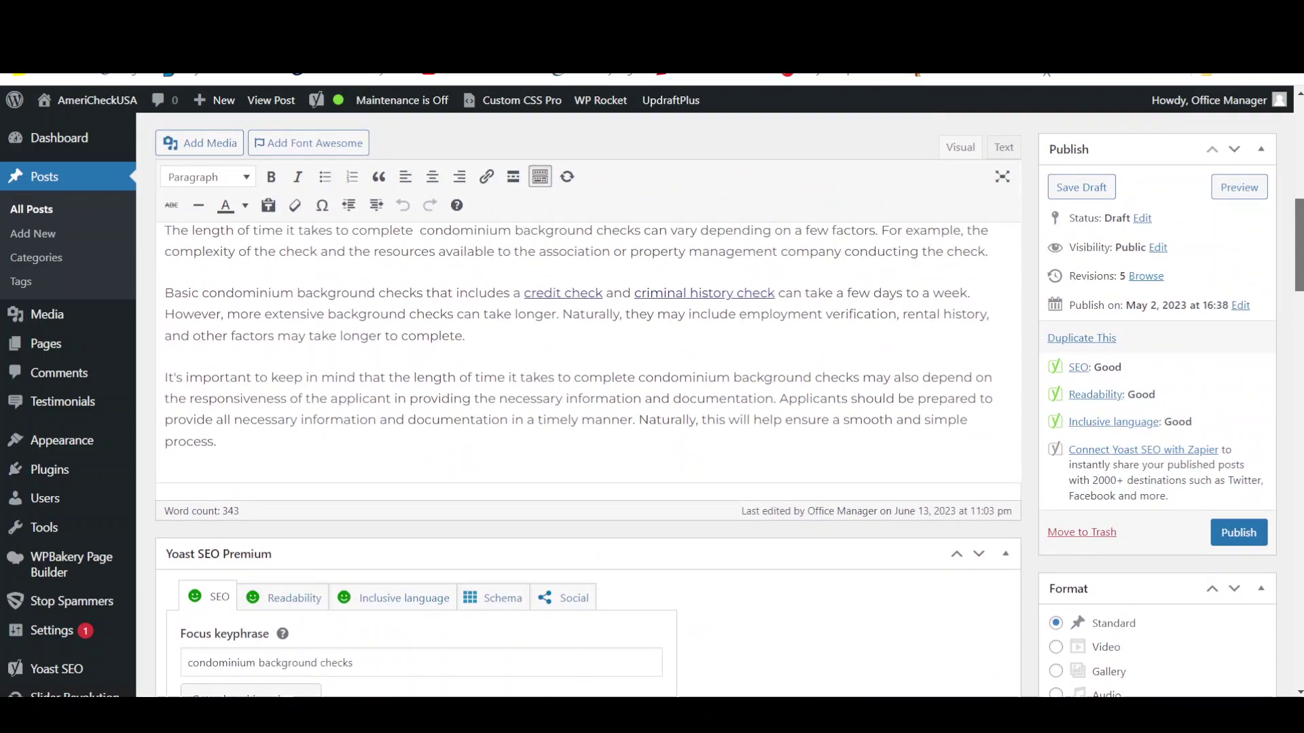